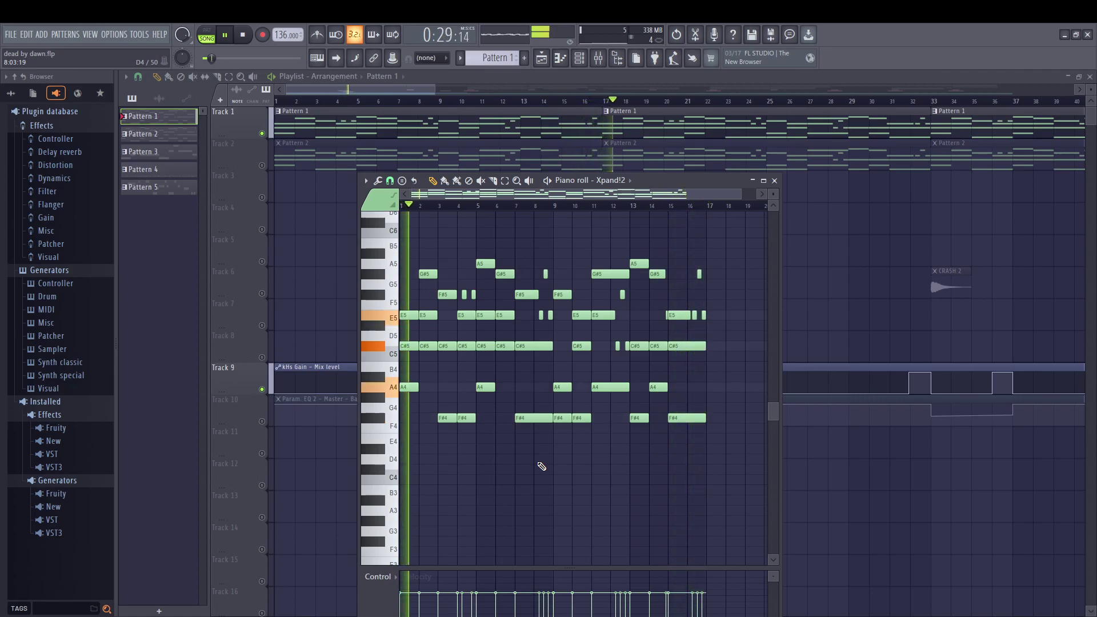
Inspect the Fruity parametric EQ 2 and Fruity Blood Overdrive on the ORGAN mixer track during playback, closing the mixer and piano roll.
key("space")
key("F9")
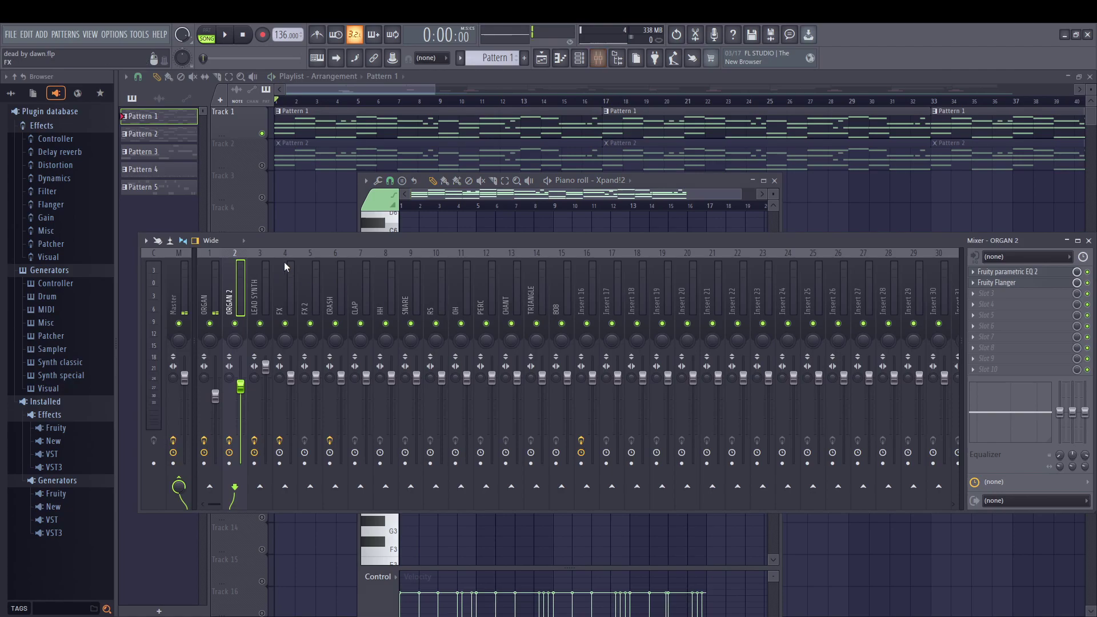
left_click(1009, 273)
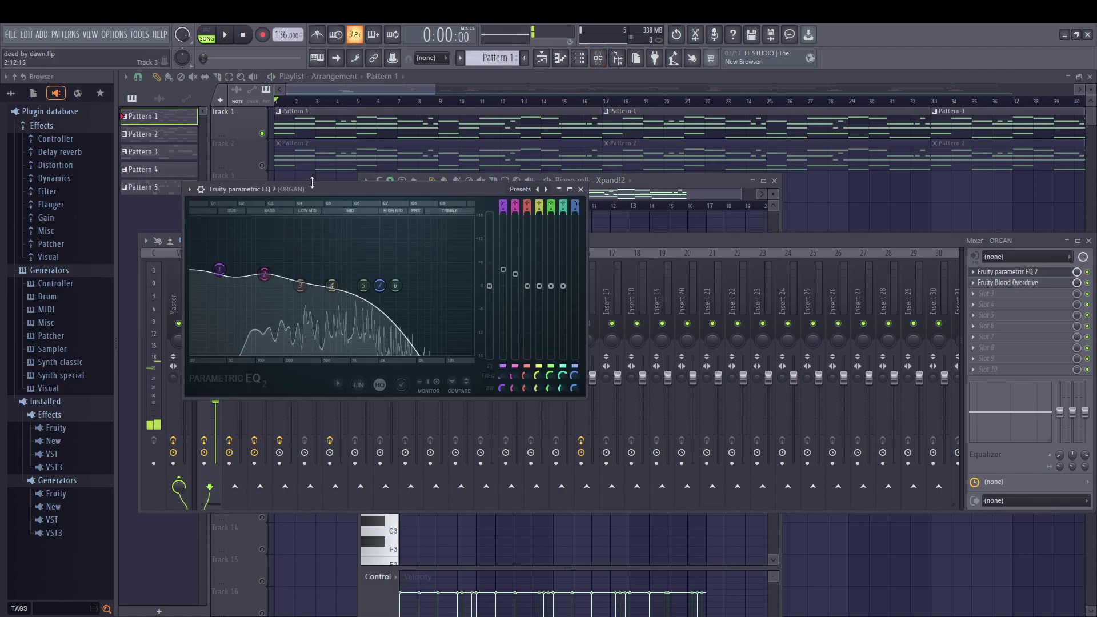
key("space")
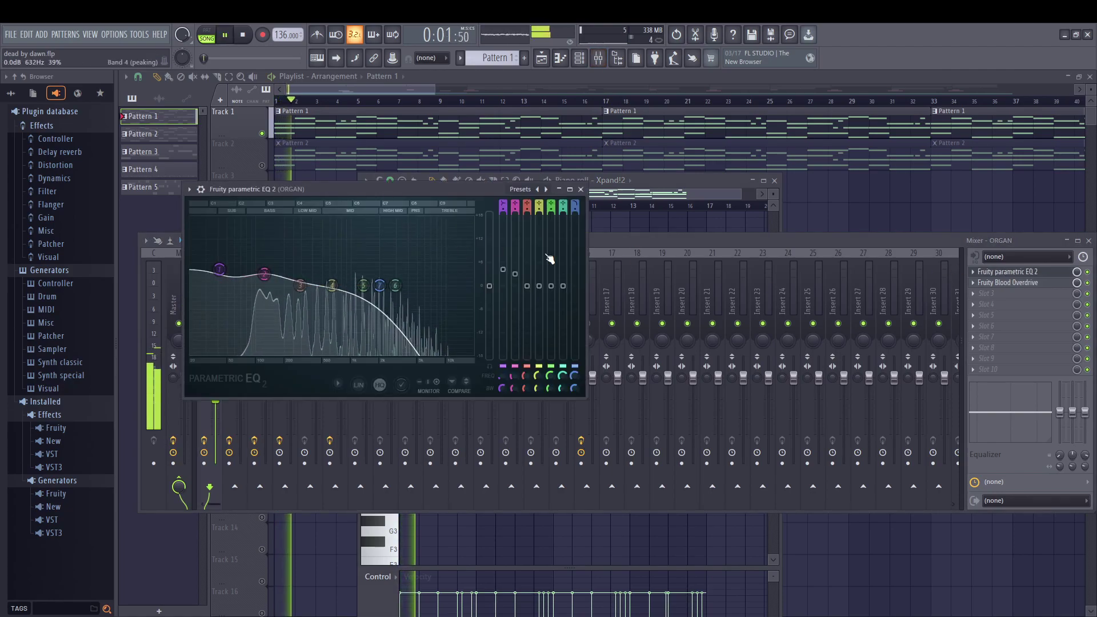
left_click(1008, 283)
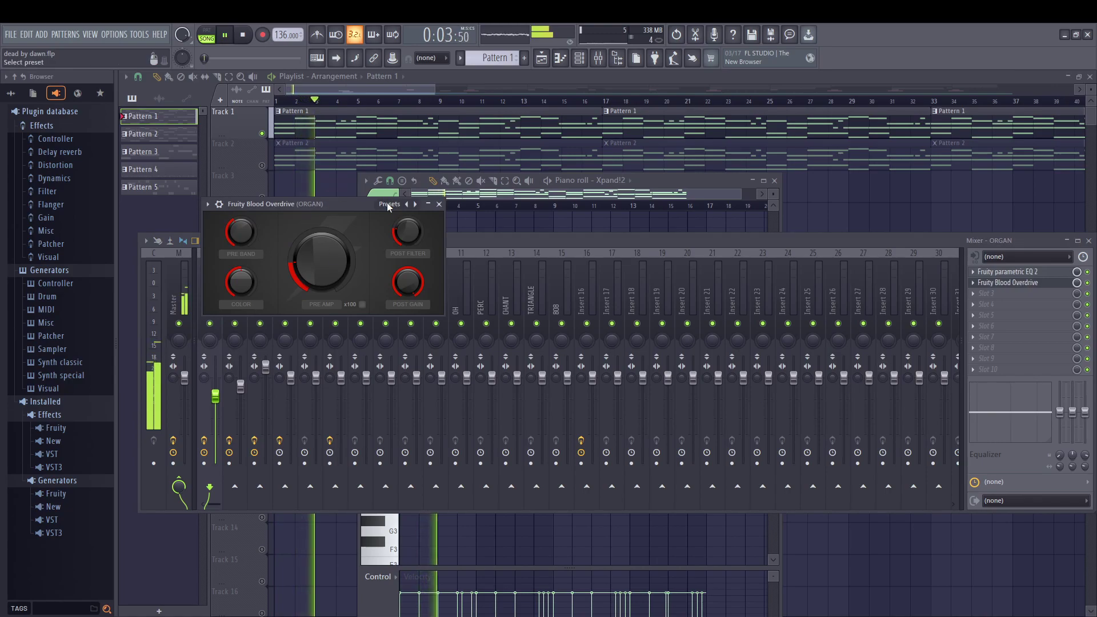
left_click(439, 204)
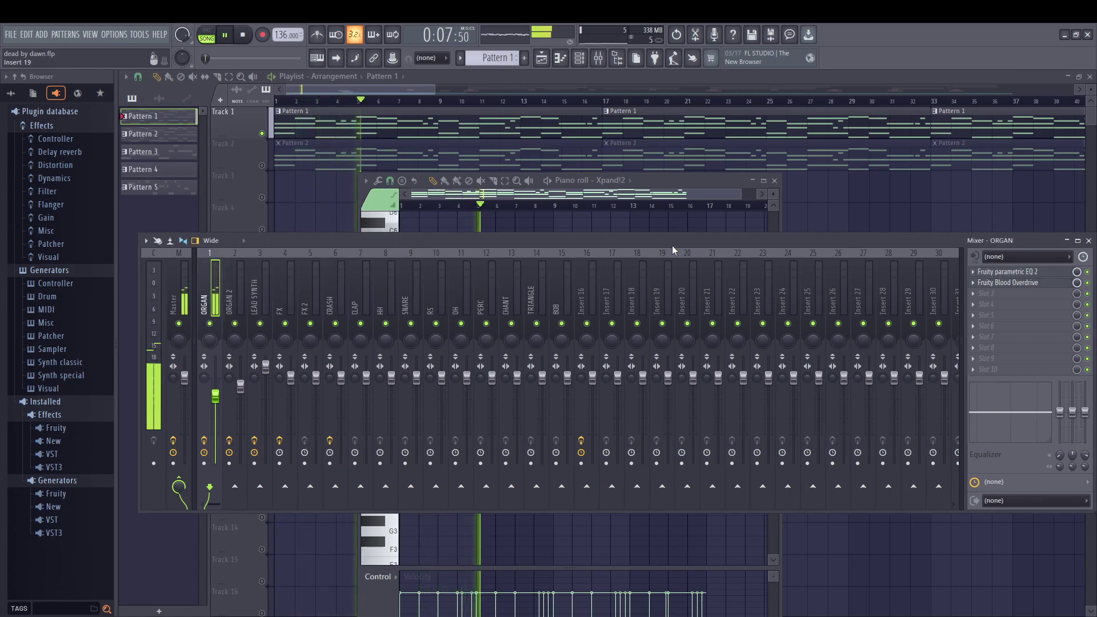
key("F9")
key("F7")
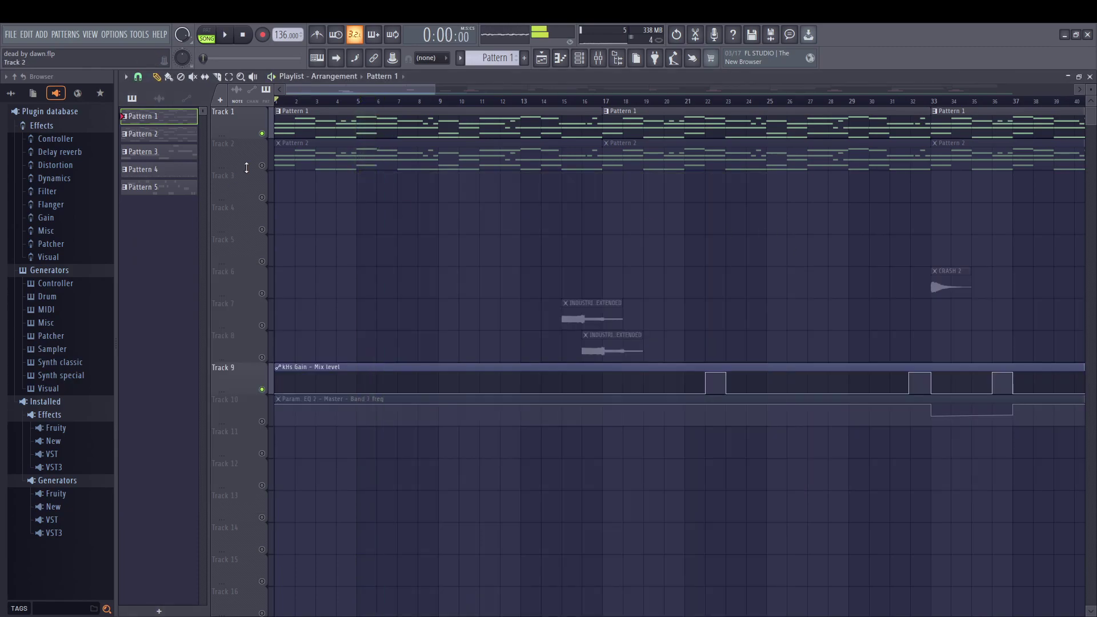
key("space")
left_click(259, 387)
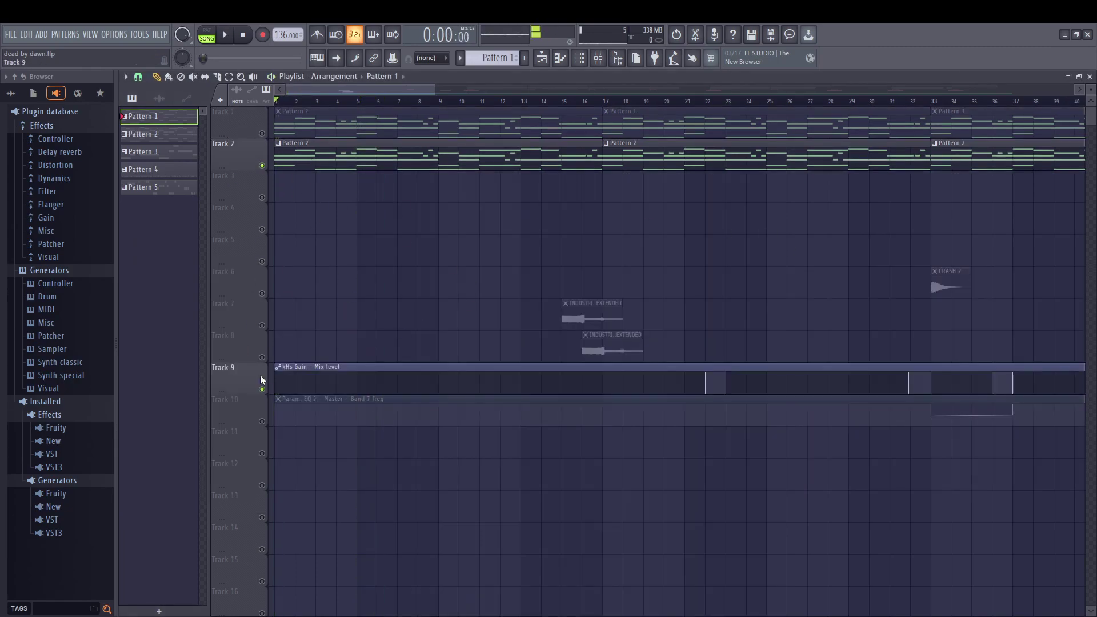
double_click(295, 147)
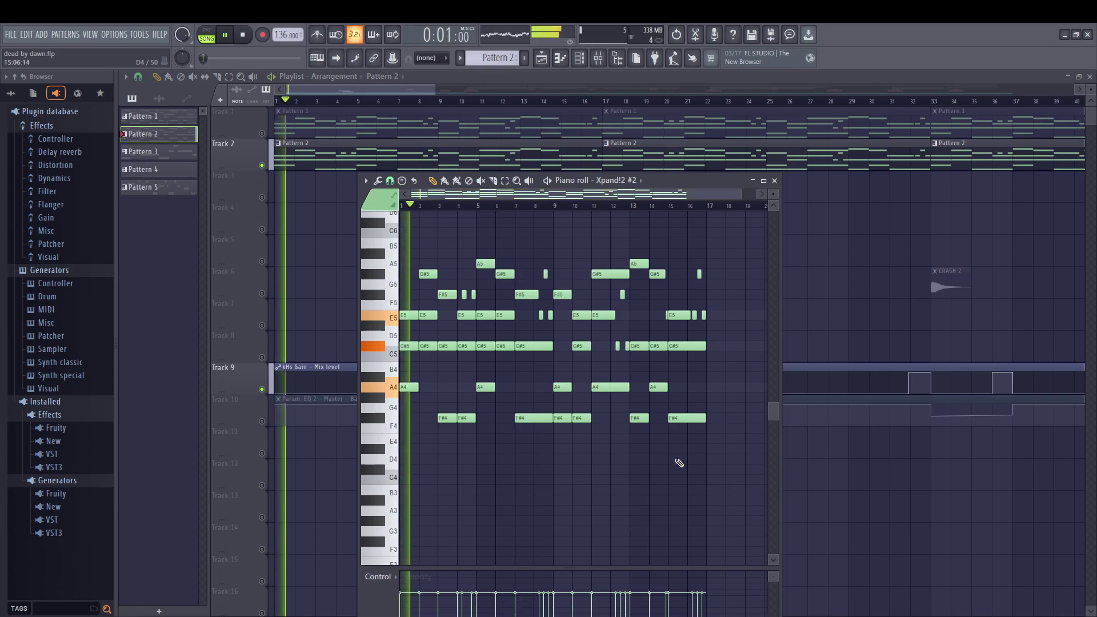
Solo Track 1 and examine the organ preset in the first Xpand!2 channel while the song plays.
left_click(339, 120)
key("space")
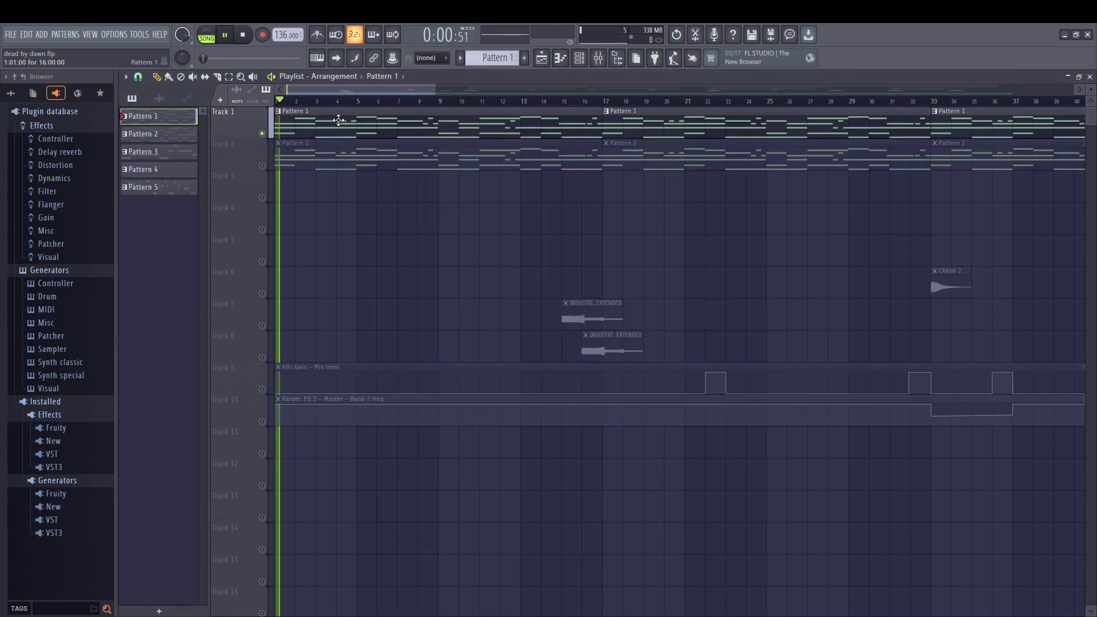
key("F6")
key("space")
left_click(273, 289)
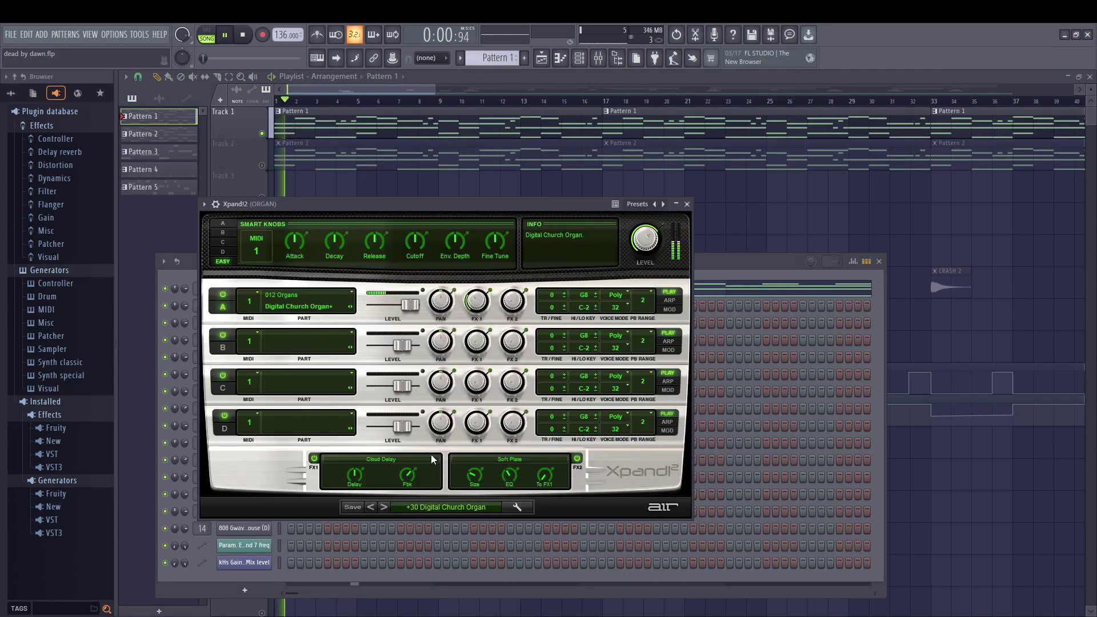
key("Escape")
key("Escape")
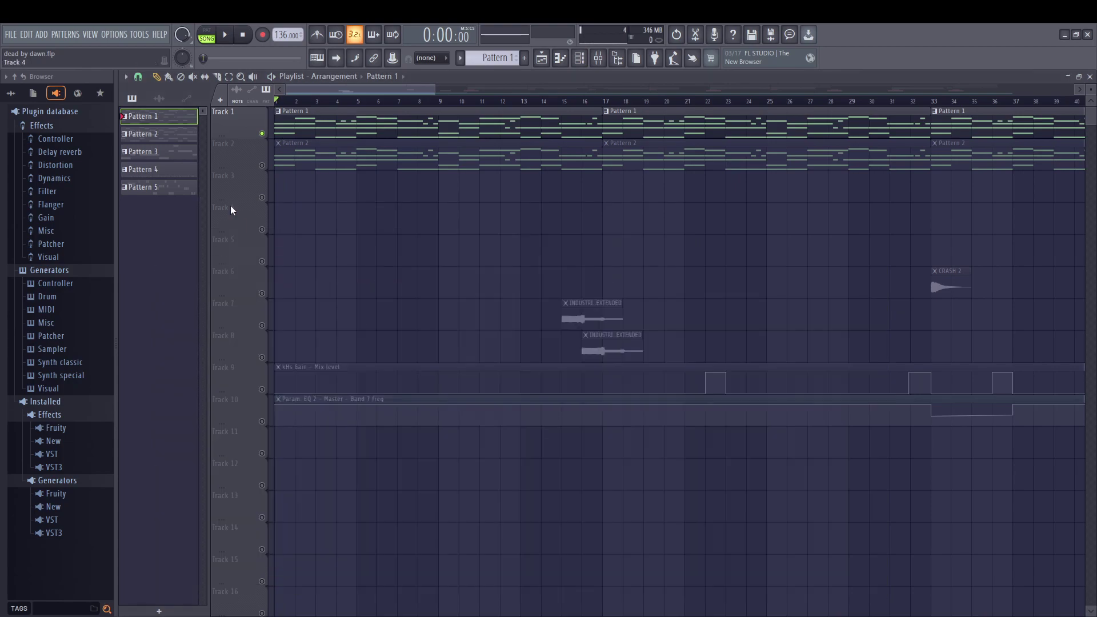
Solo Track 2 with the kHs Gain automation on Track 9 enabled, play the song and show Pattern 2's notes in the piano roll.
right_click(261, 165)
key("space")
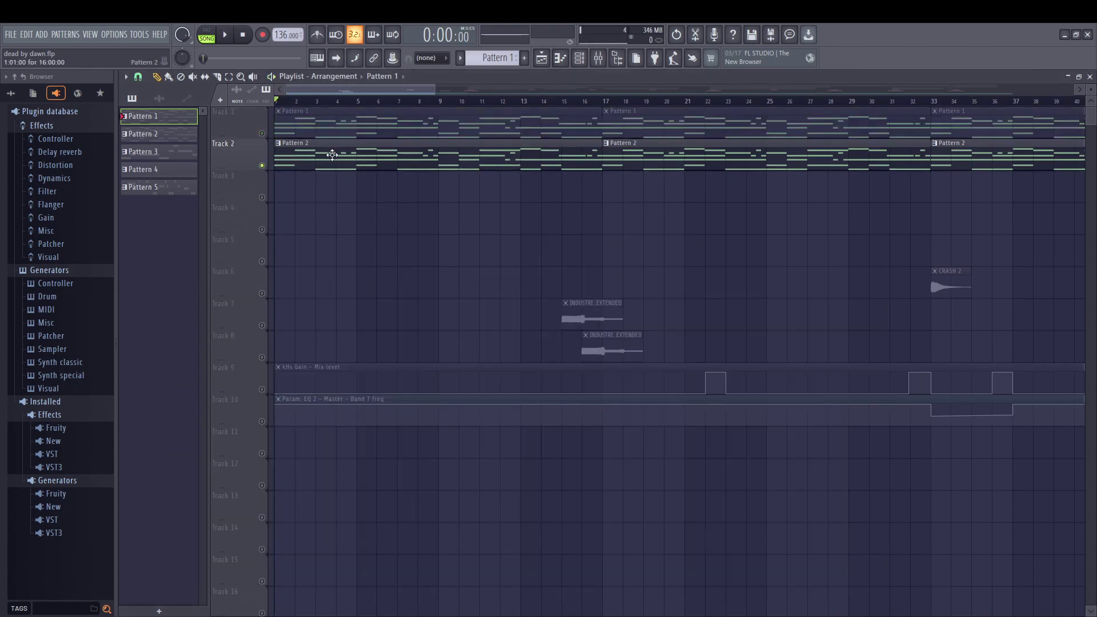
left_click(261, 389)
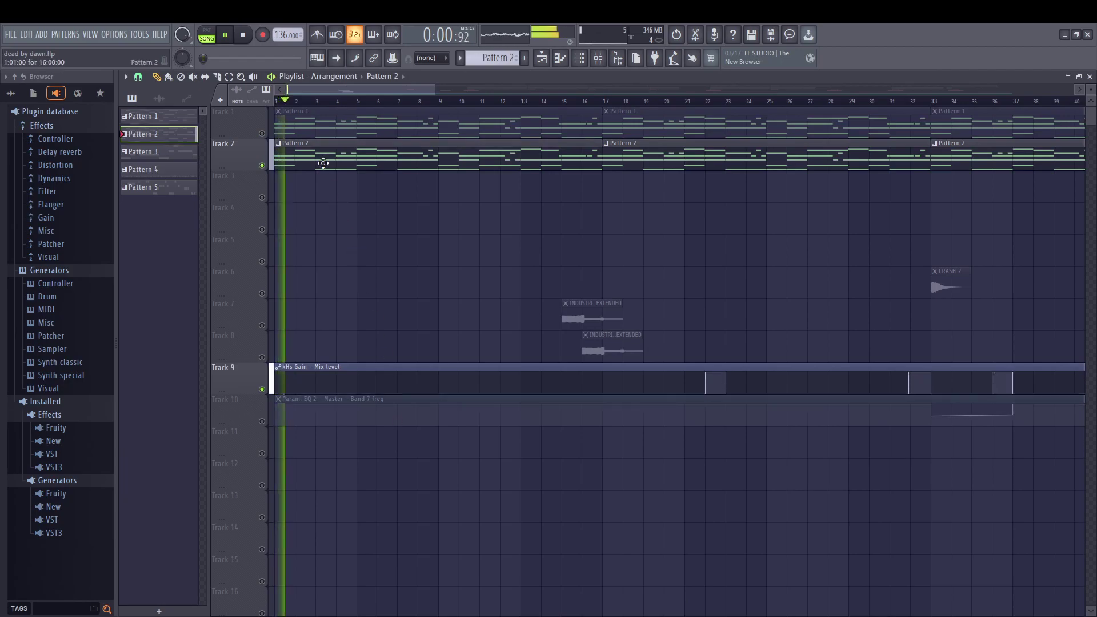
left_click(469, 143)
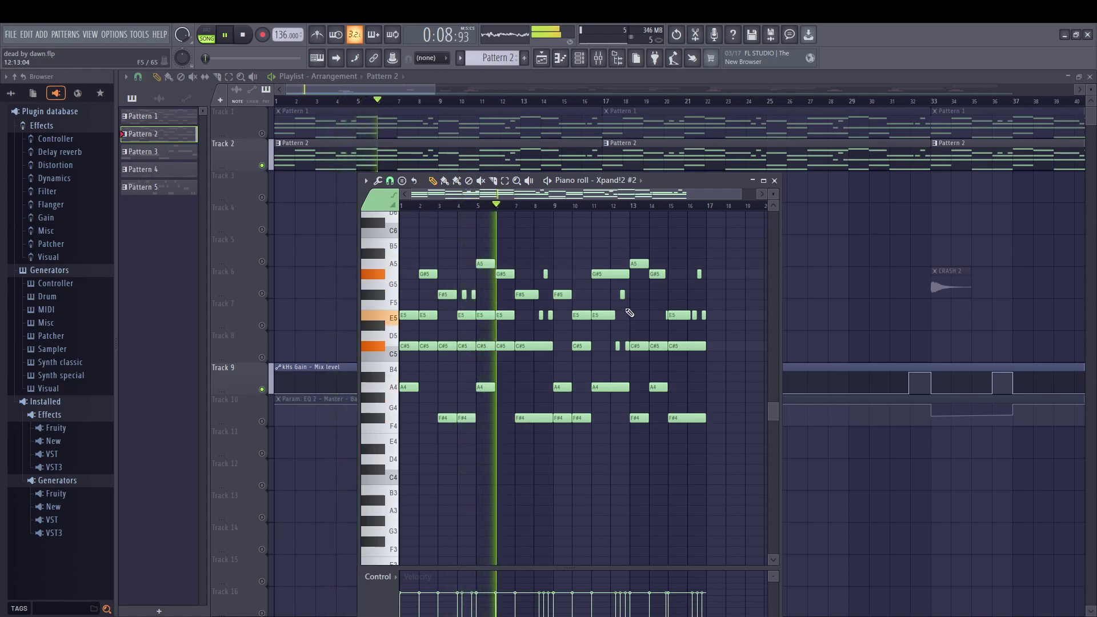
Examine the organ preset loaded in the Xpand!2 #2 channel and close the channel rack.
key("F6")
left_click(245, 308)
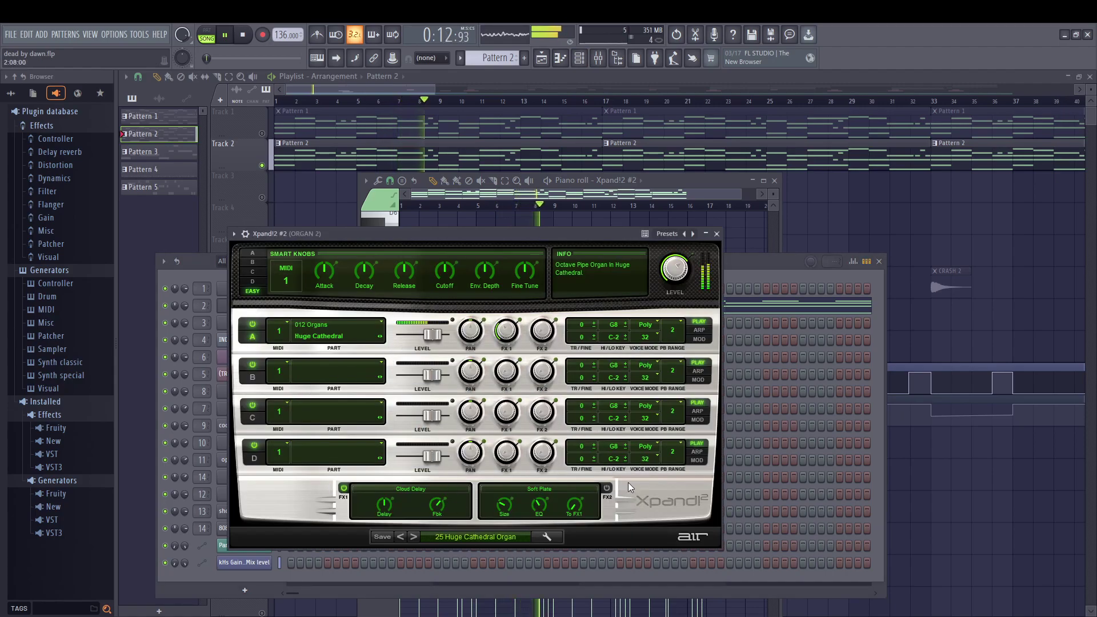
key("Escape")
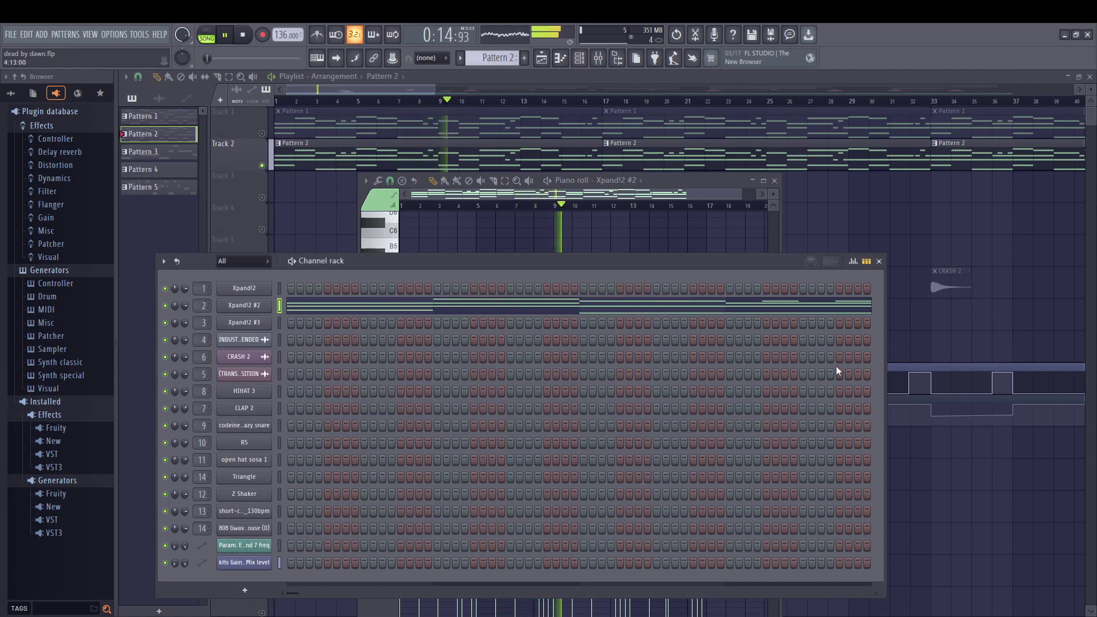
key("F6")
Examine the Fruity parametric EQ 2 curve on the ORGAN 2 mixer track.
key("F9")
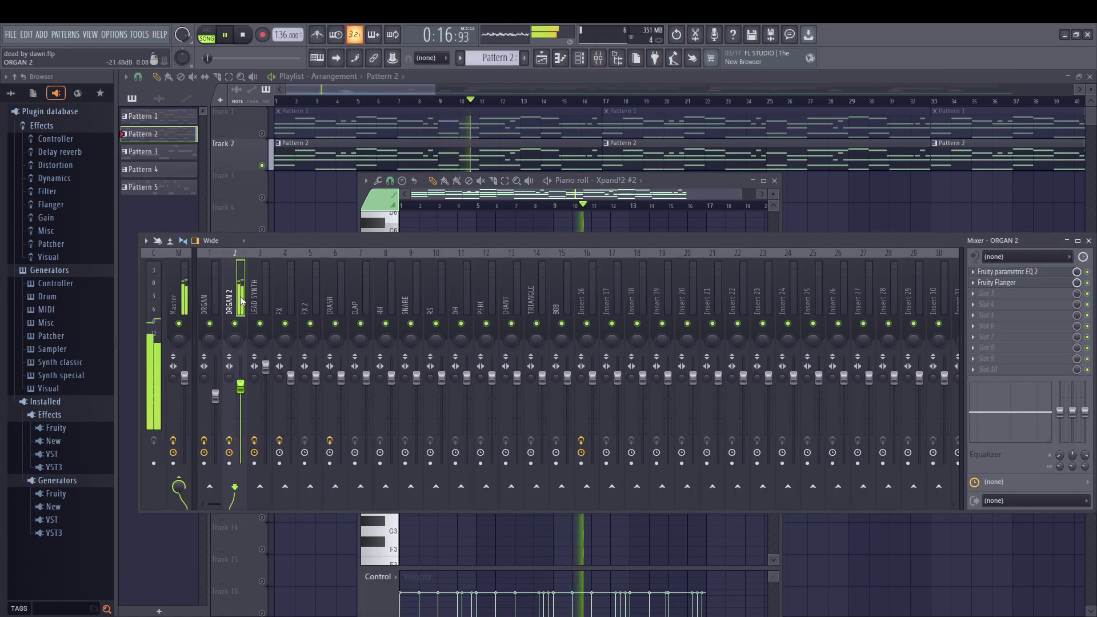
left_click_drag(389, 244, 283, 260)
left_click(895, 289)
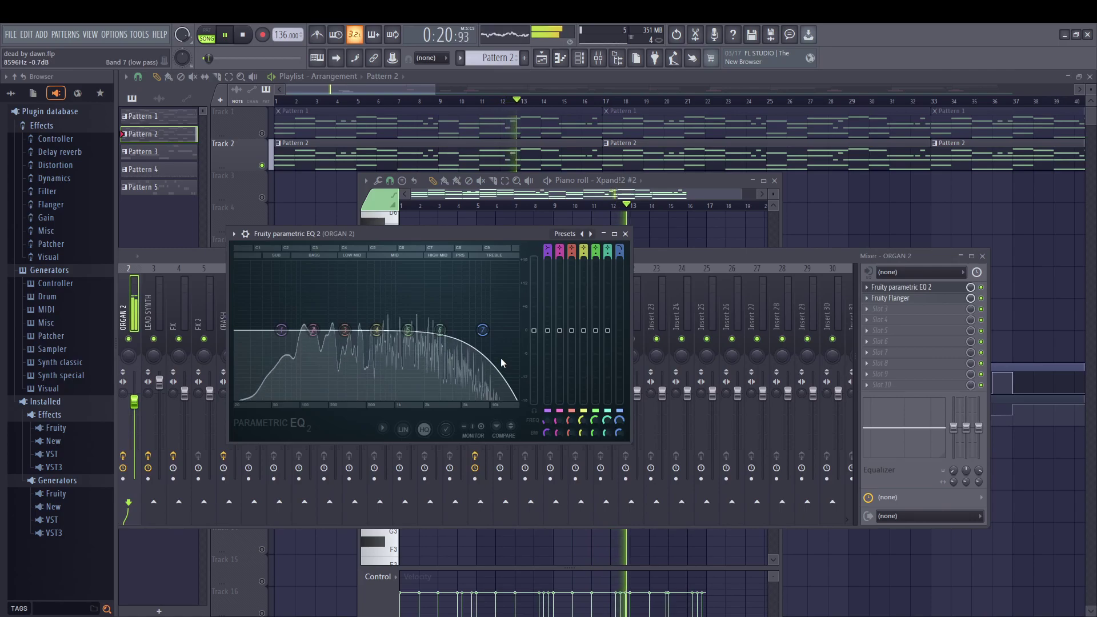
key("Escape")
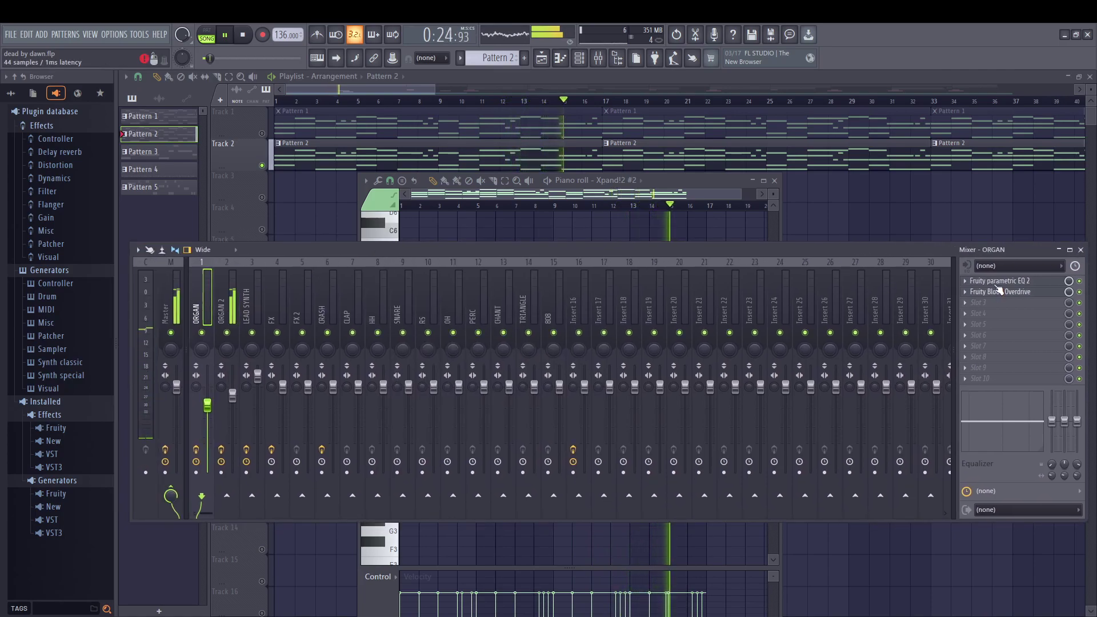
Review the Fruity parametric EQ 2 curve on the ORGAN mixer track again.
left_click(1000, 280)
left_click_drag(398, 286, 385, 288)
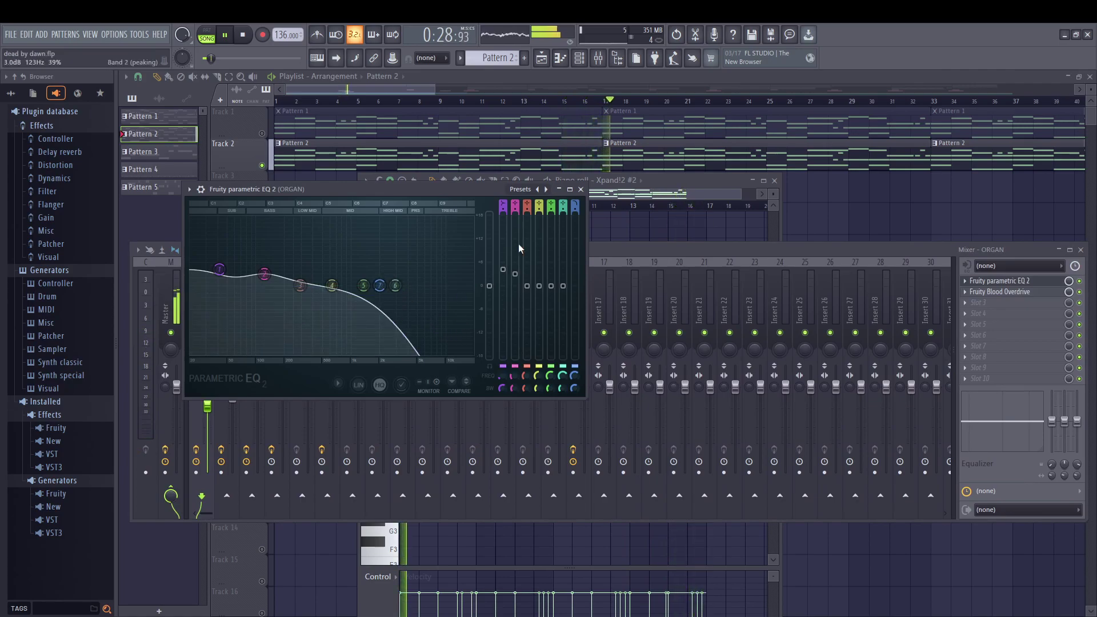
key("Escape")
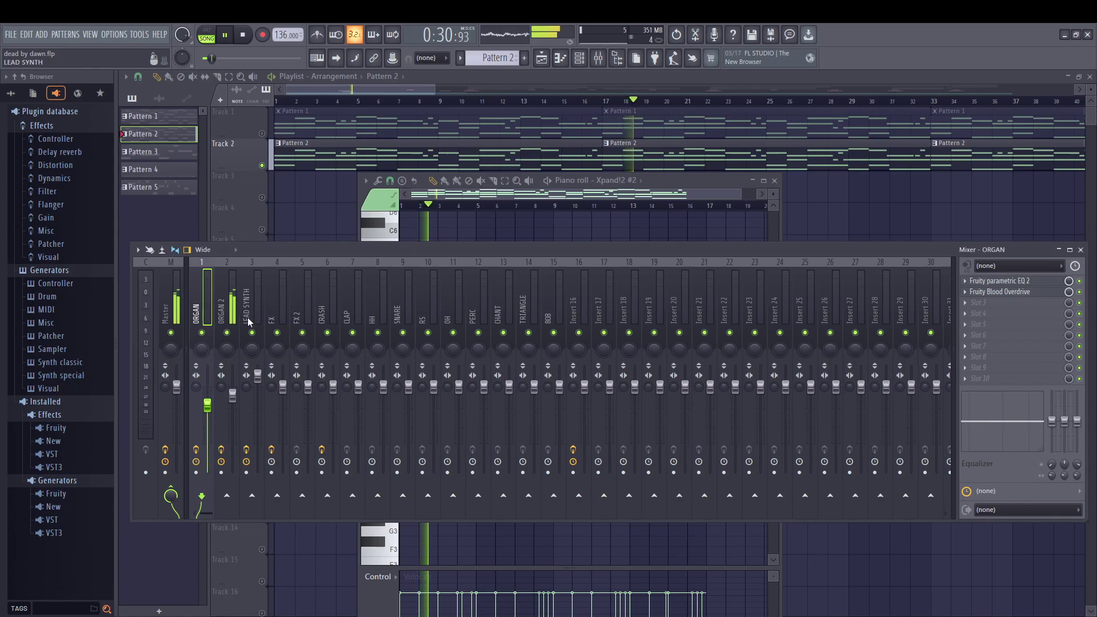
Inspect the Fruity Flanger settings on the ORGAN 2 mixer track, return to the bare playlist and stop playback.
left_click(980, 293)
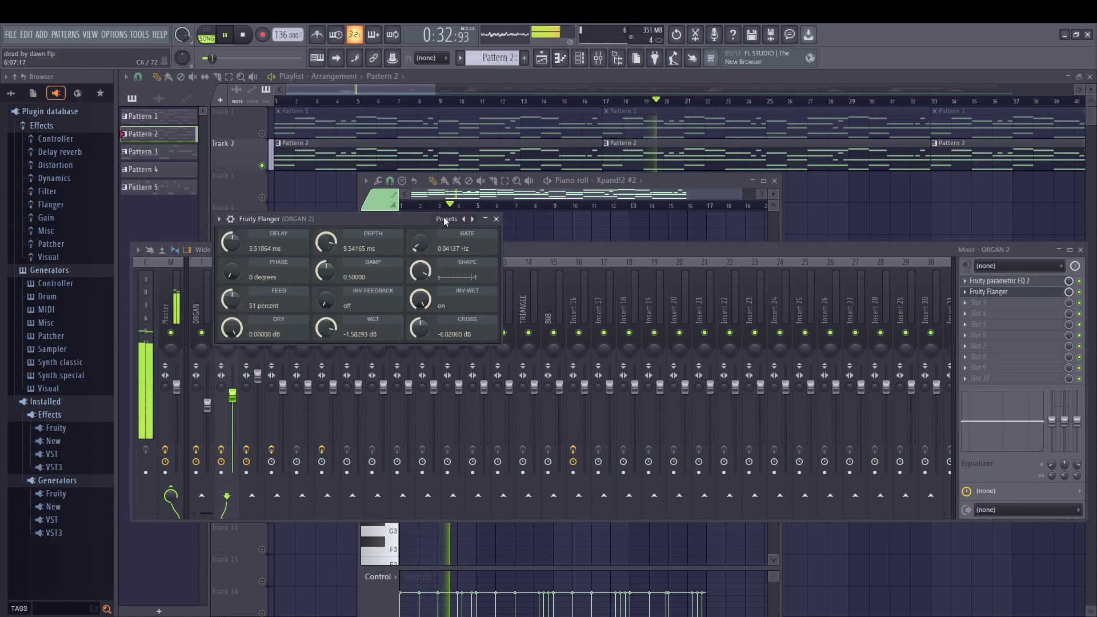
left_click(496, 219)
key("F9")
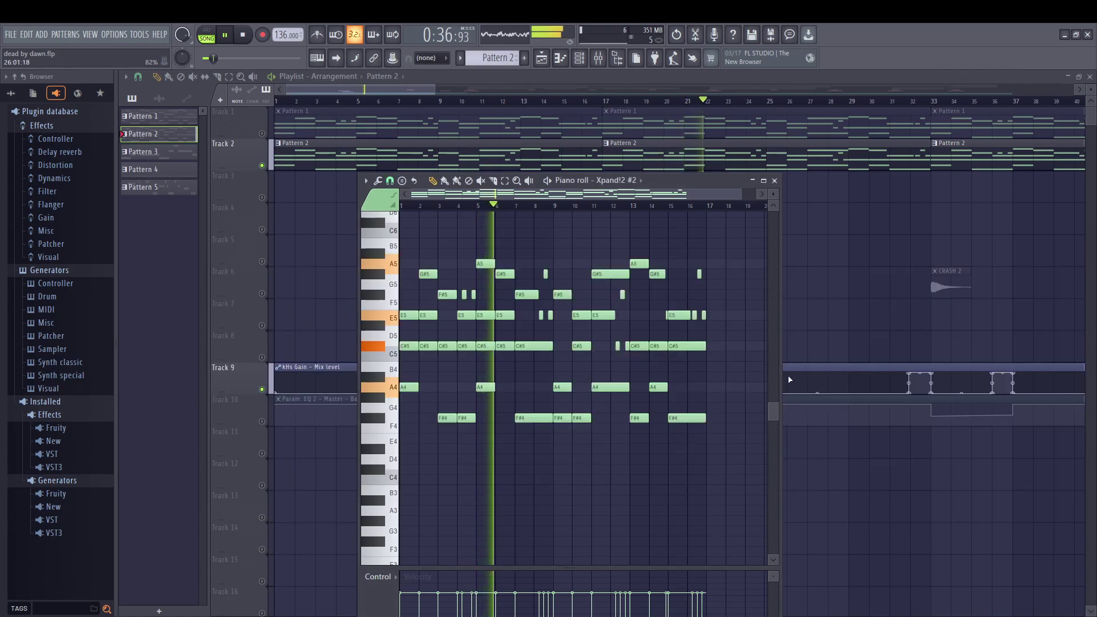
key("F7")
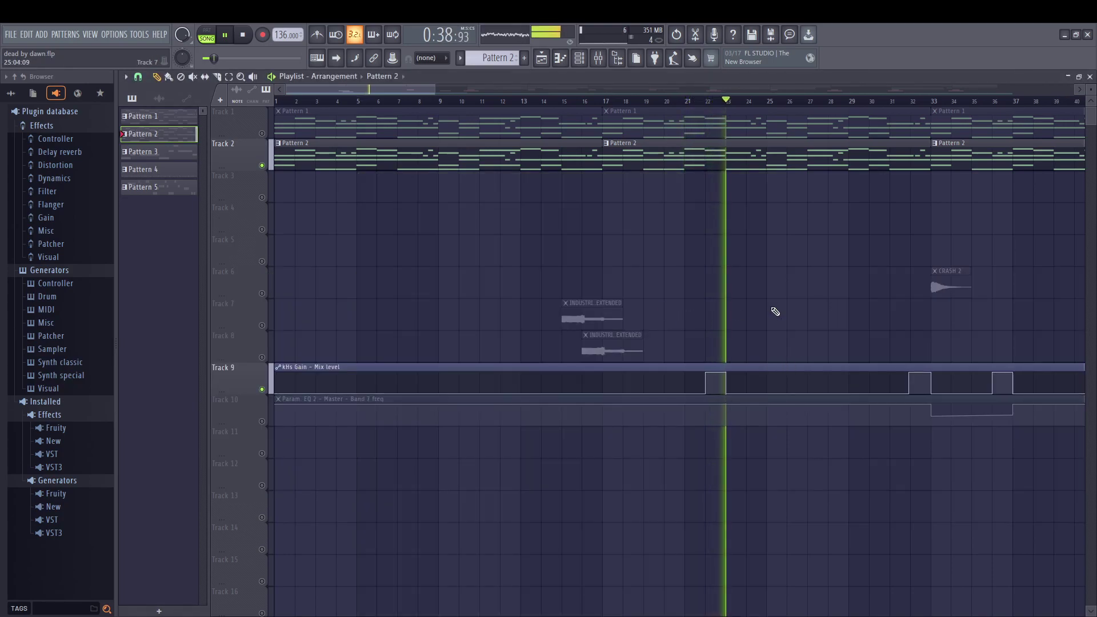
key("space")
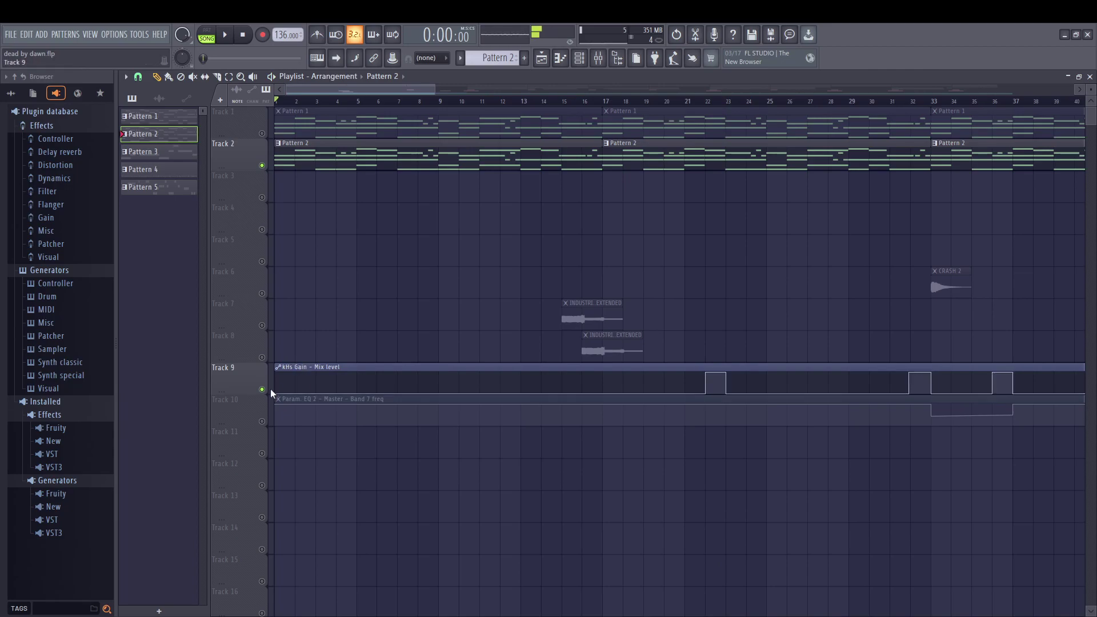
Solo Track 7 with Track 9's gain automation enabled and play its effect clip from bar 15.
left_click_drag(347, 89, 359, 86)
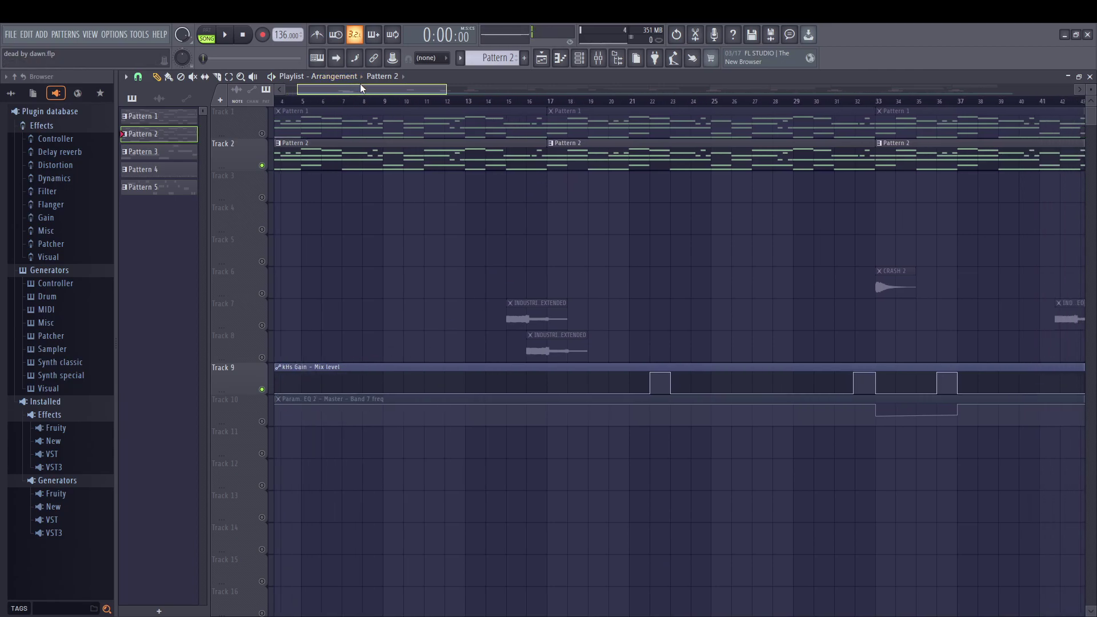
left_click(237, 307)
left_click(495, 106)
key("space")
left_click(309, 376)
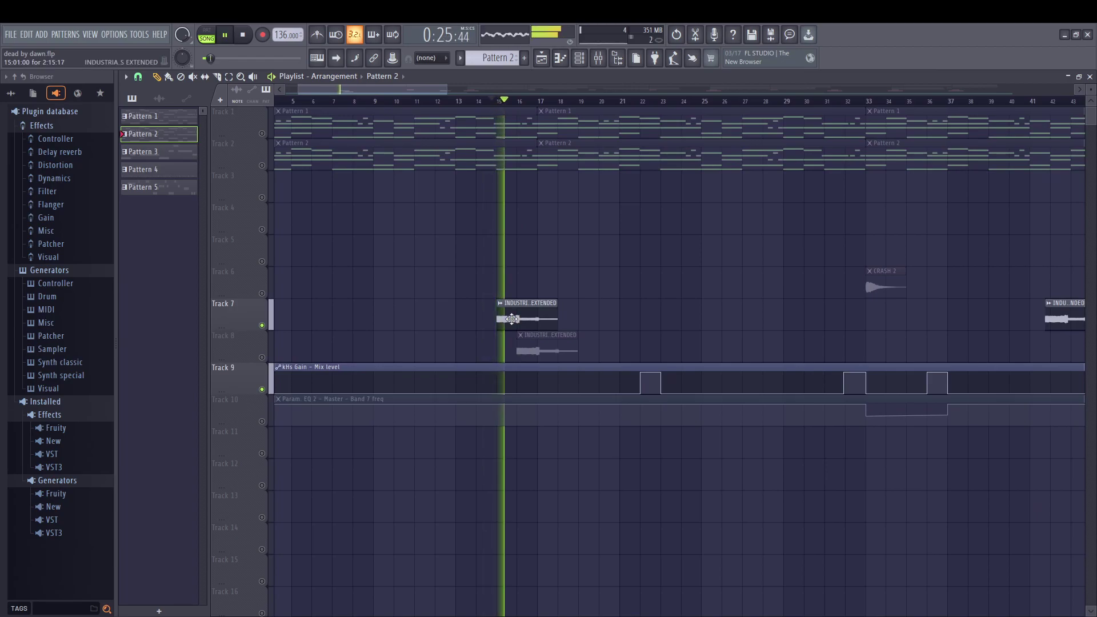
Check the Fruity Reeverb 2 on the FX mixer track and close the mixer.
key("F9")
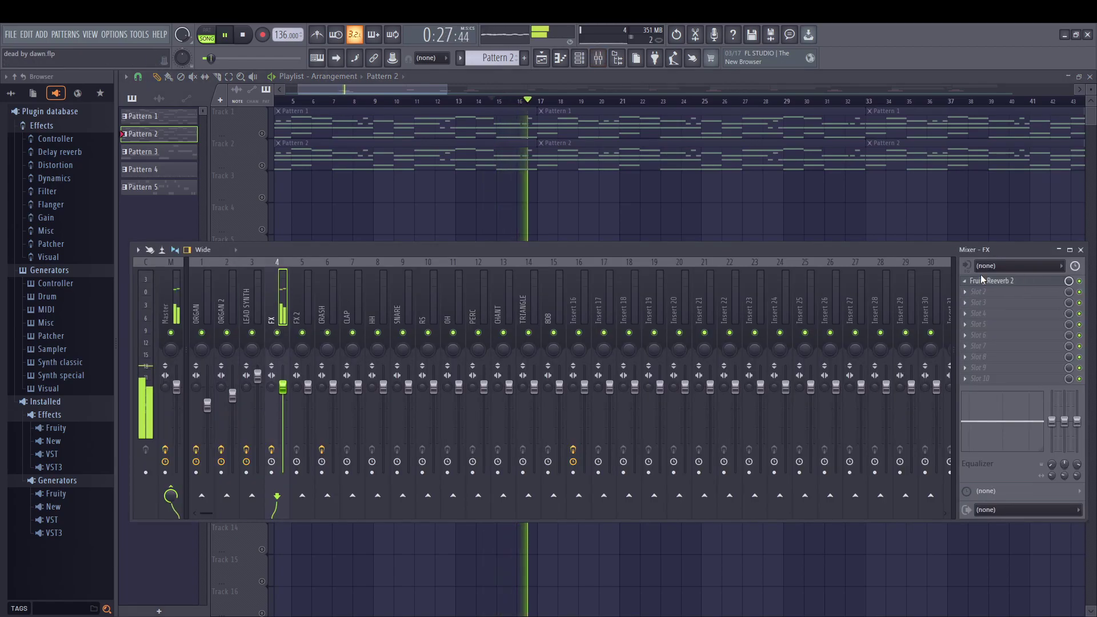
left_click(982, 281)
key("Escape")
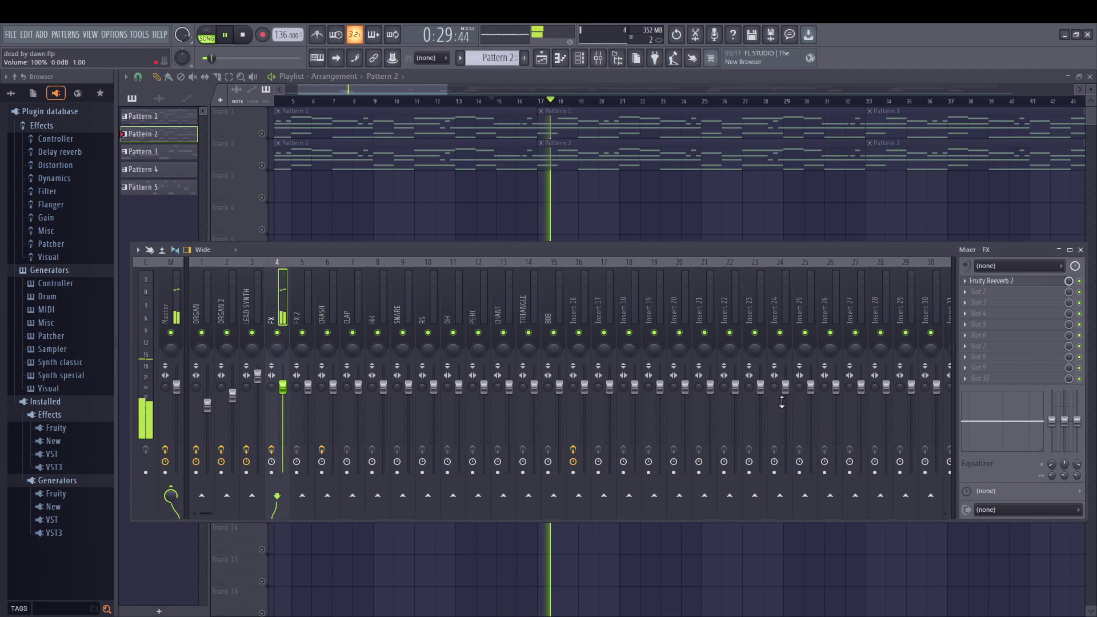
key("F9")
Solo Track 6 with Track 9's gain automation enabled and play the CRASH 2 clip from bar 33.
left_click_drag(409, 90, 468, 91)
left_click(577, 101)
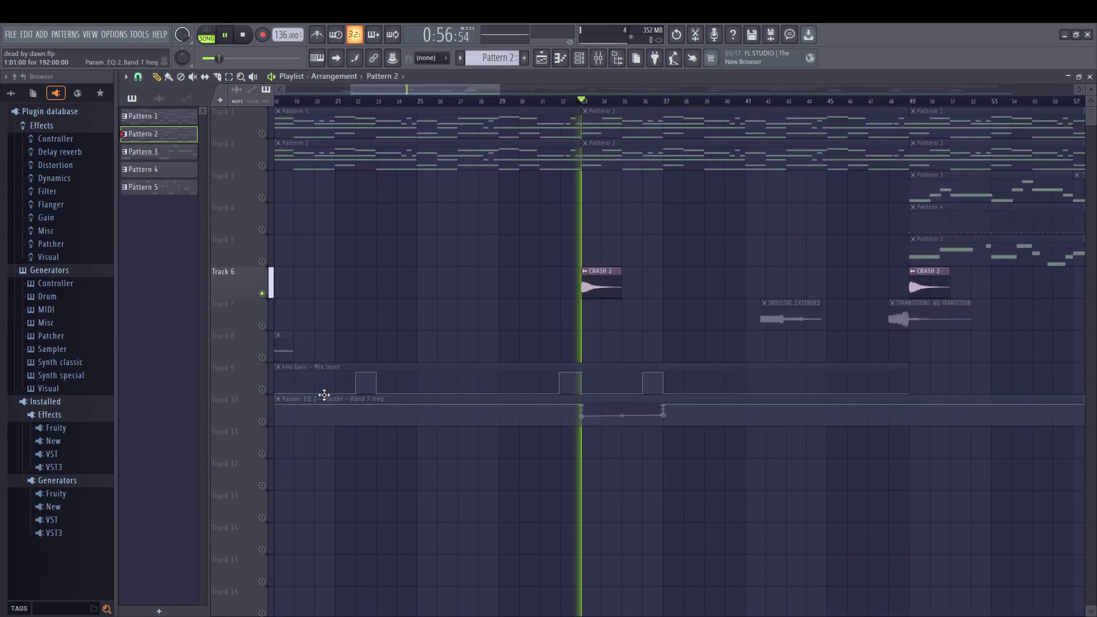
left_click(270, 384)
left_click(578, 101)
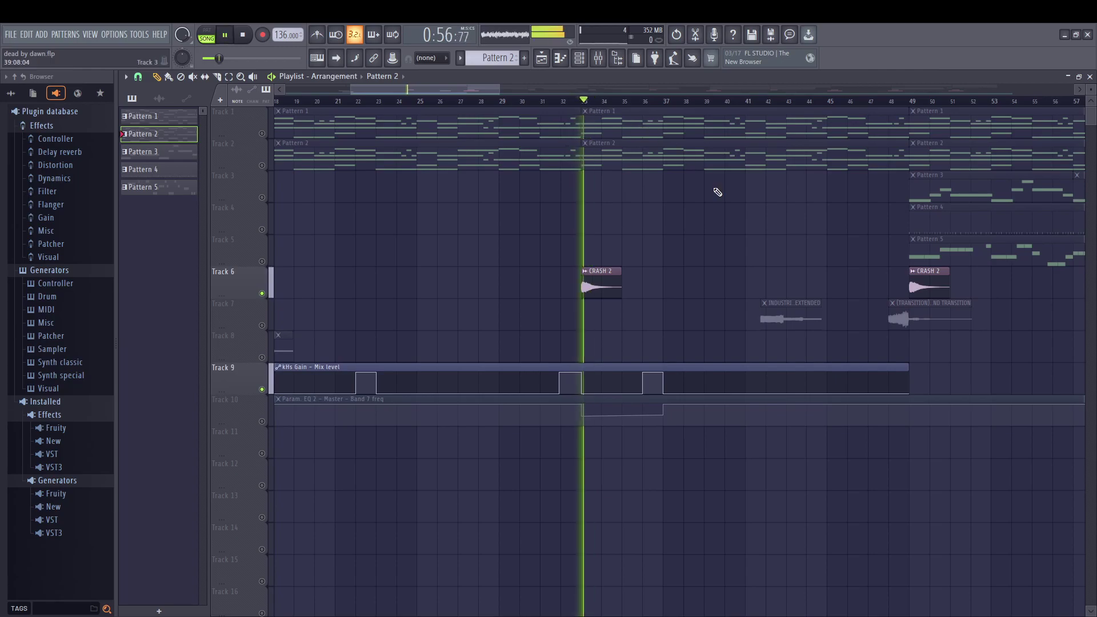
Examine the Fruity Reeverb 2 settings on the CRASH mixer track and close the mixer.
key("F9")
left_click(332, 307)
left_click(994, 281)
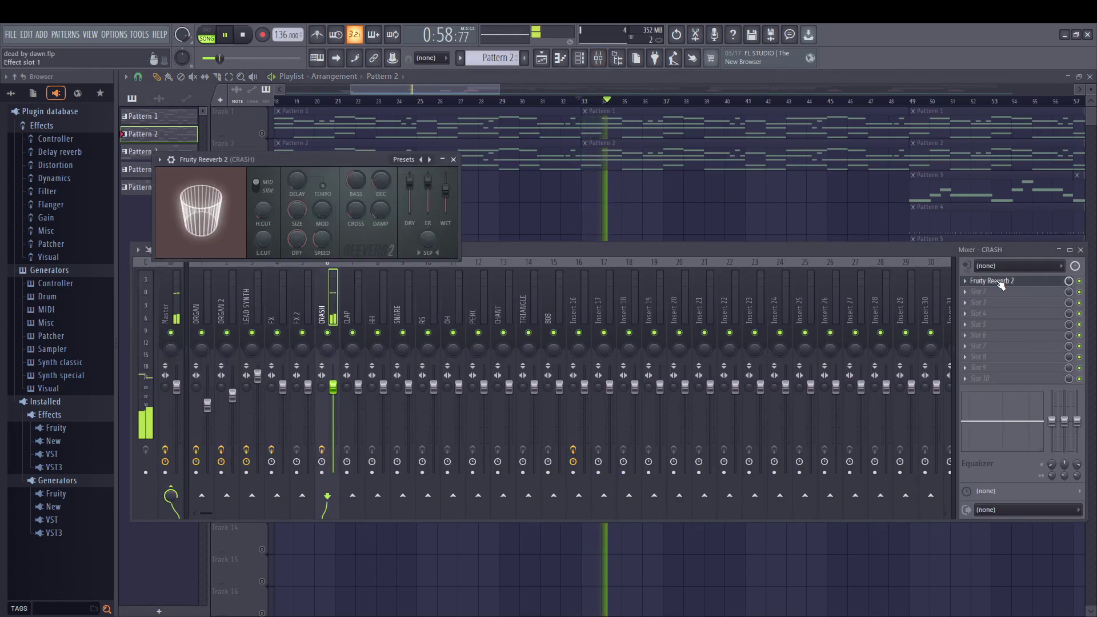
key("Escape")
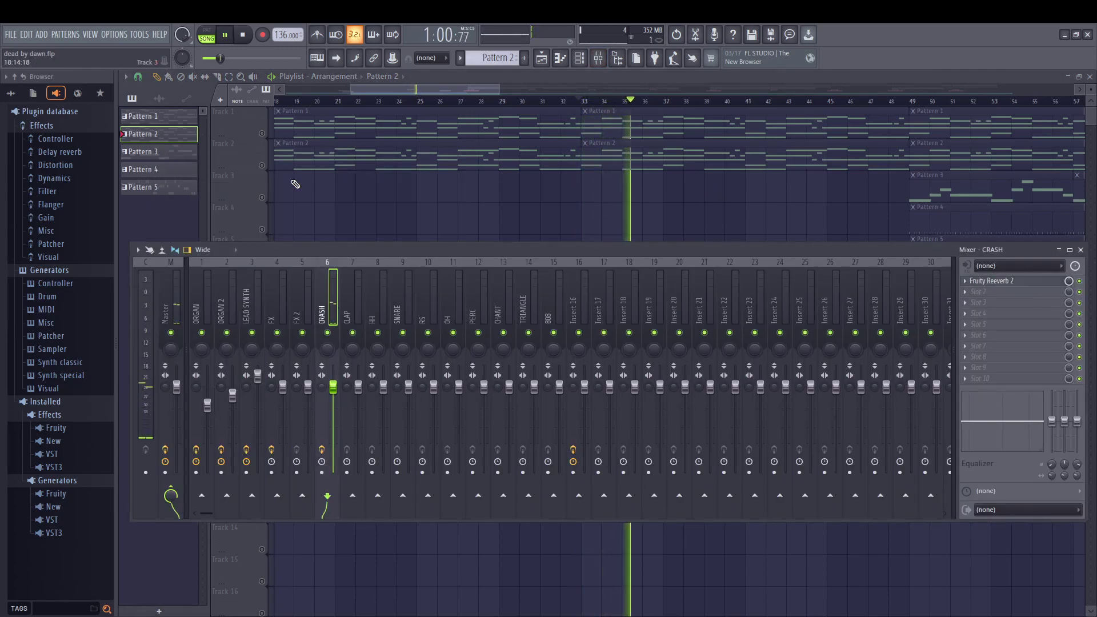
key("F9")
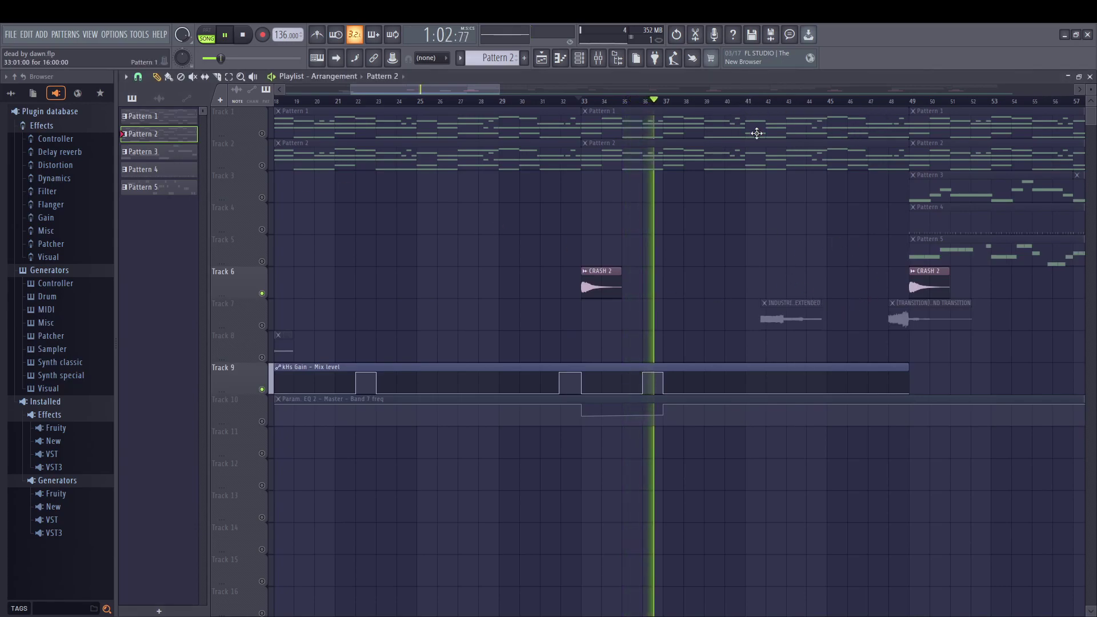
Play the wind transition clip from bar 48 and check its sample settings and the FX 2 mixer track.
left_click(888, 103)
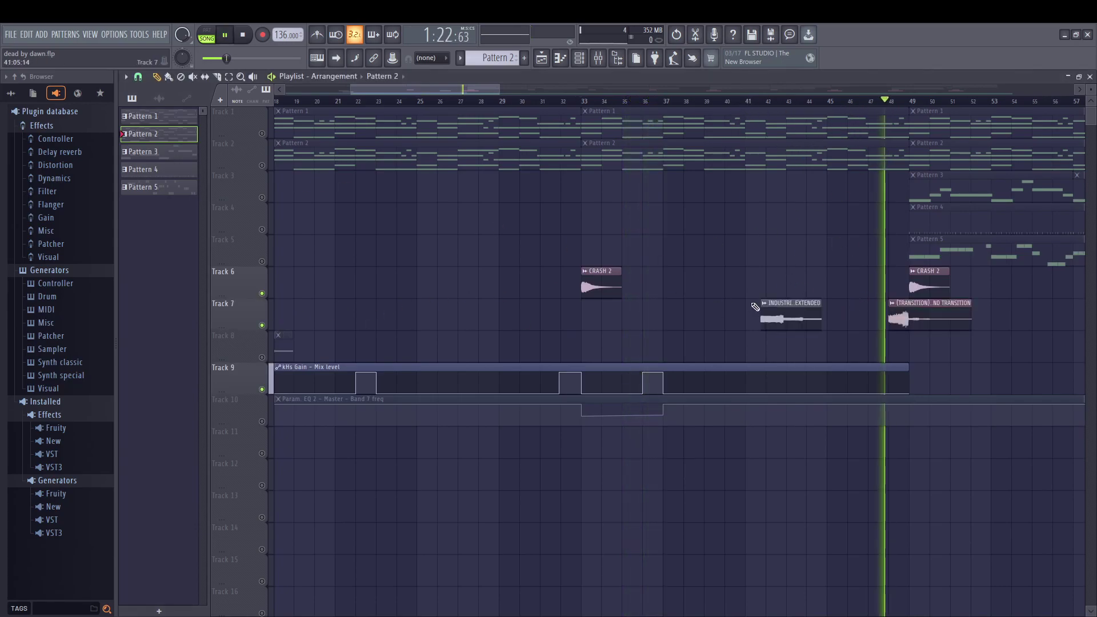
double_click(897, 313)
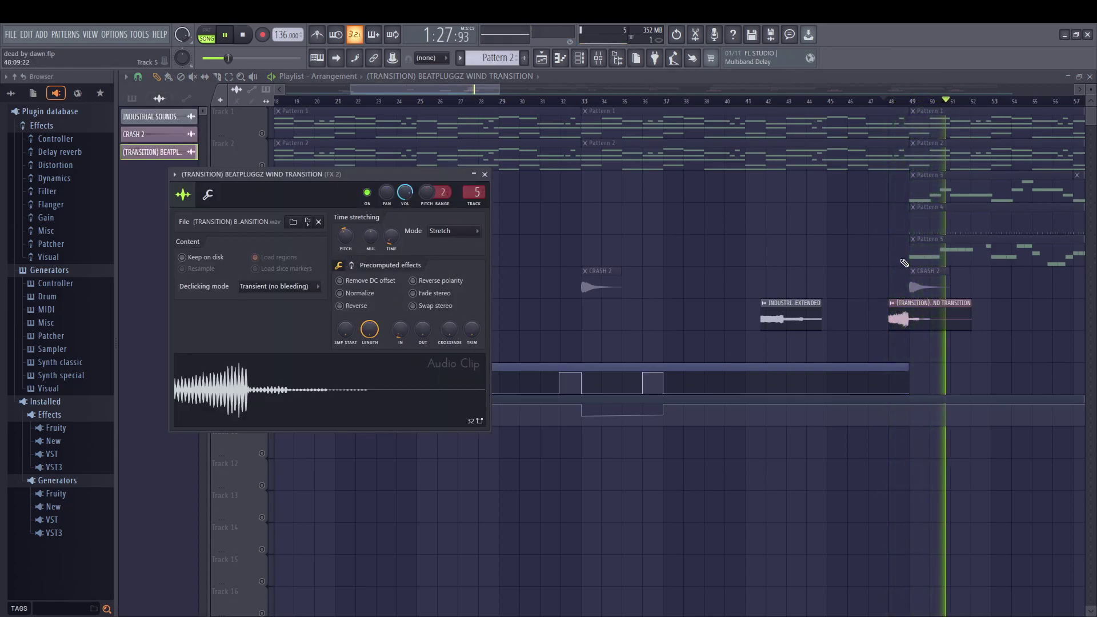
key("F9")
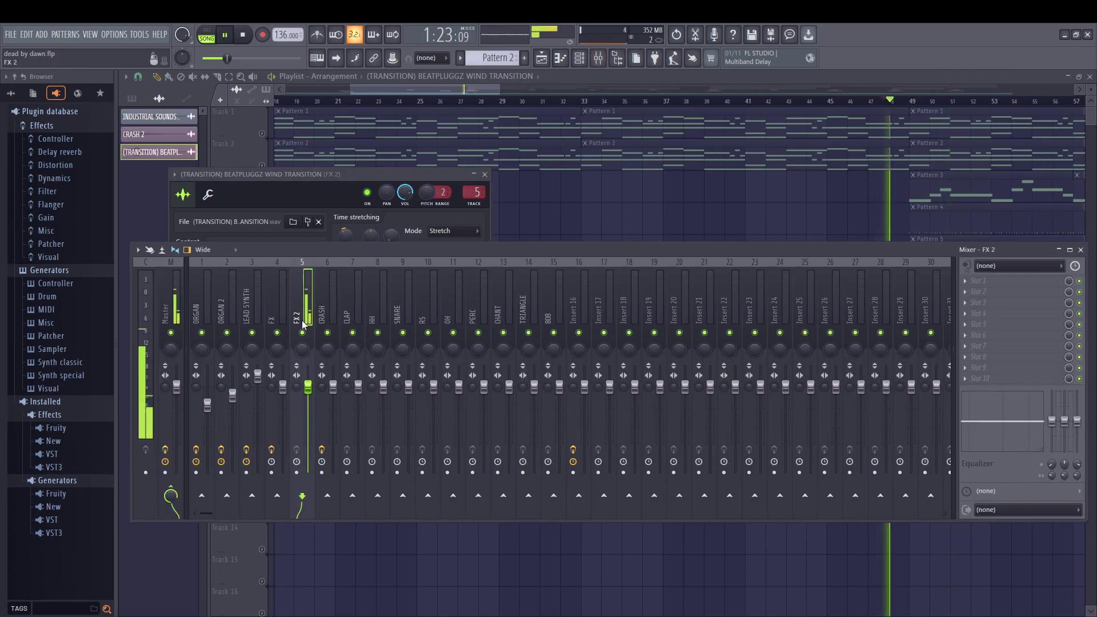
key("F5")
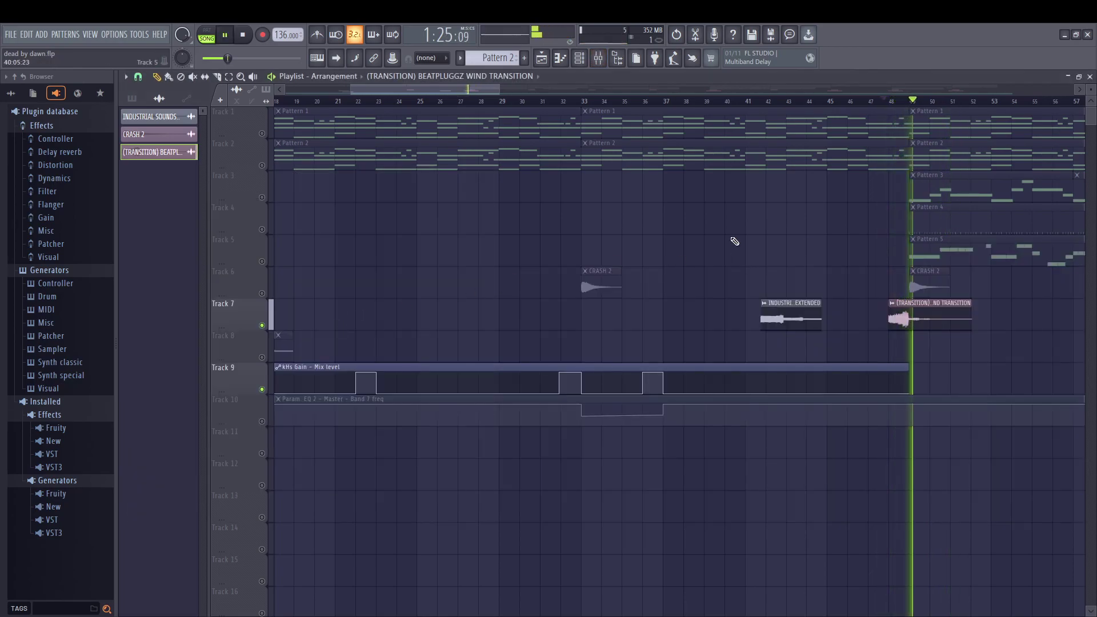
Solo Track 3 with Track 9's gain automation enabled and play it from bar 49.
scroll(416, 99, "left", 5)
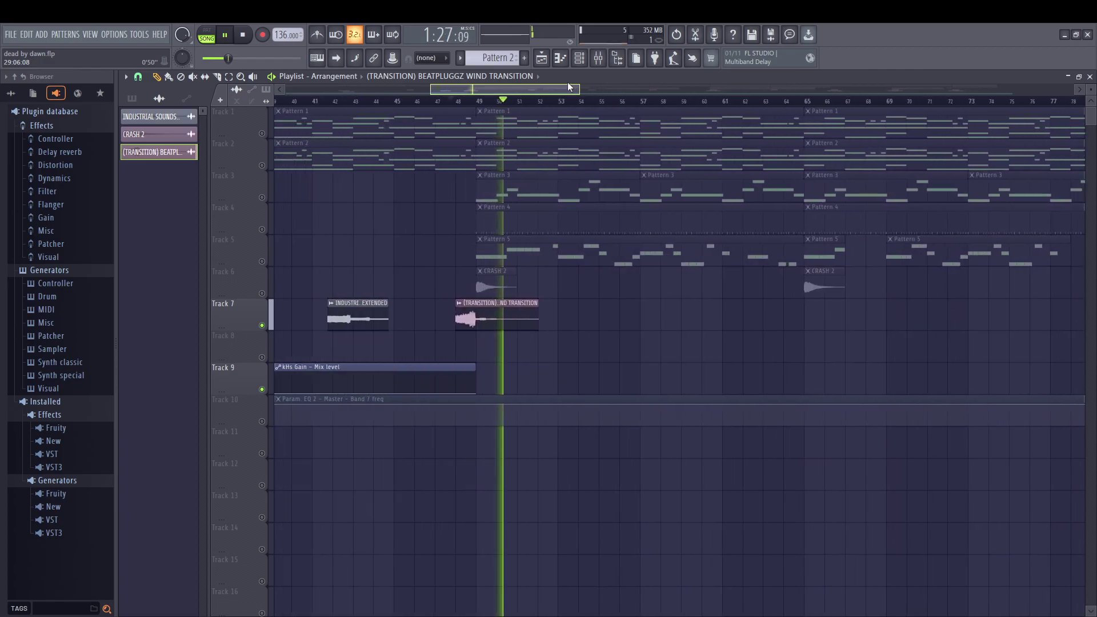
key("space")
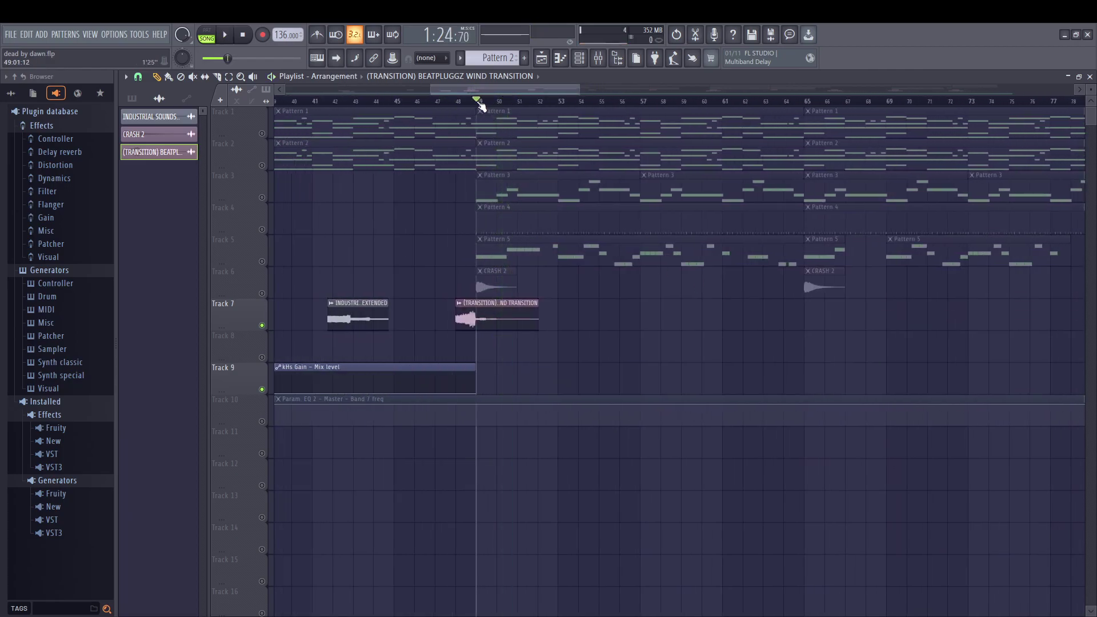
left_click(262, 198)
left_click(262, 389)
key("space")
left_click(263, 389)
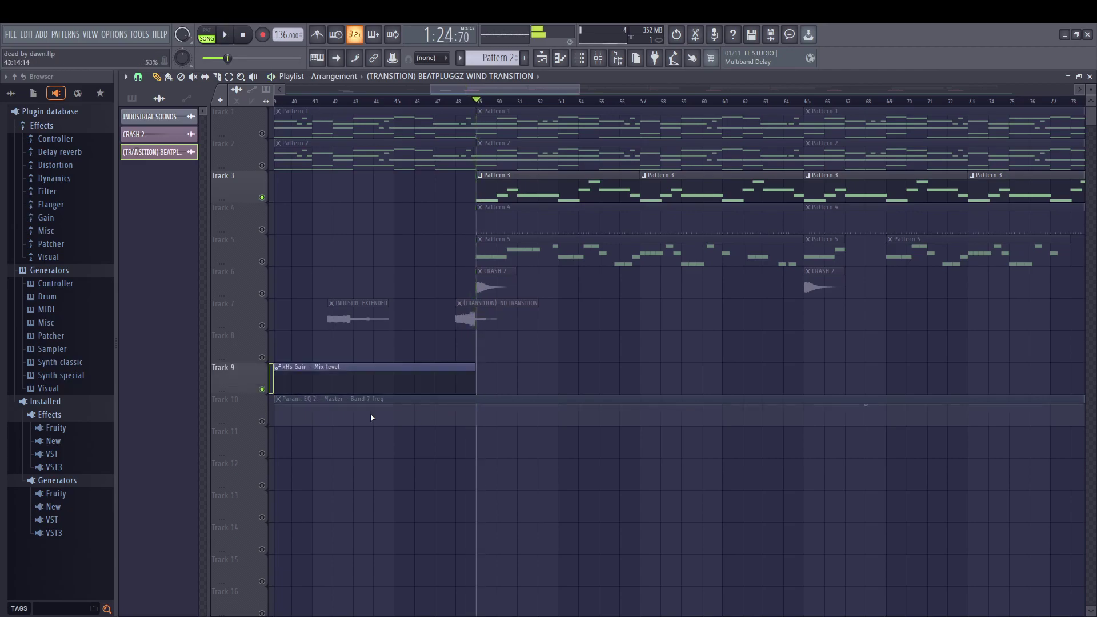
Open Pattern 3's notes in the piano roll and check the Xpand!2 #3 instrument preset.
double_click(522, 196)
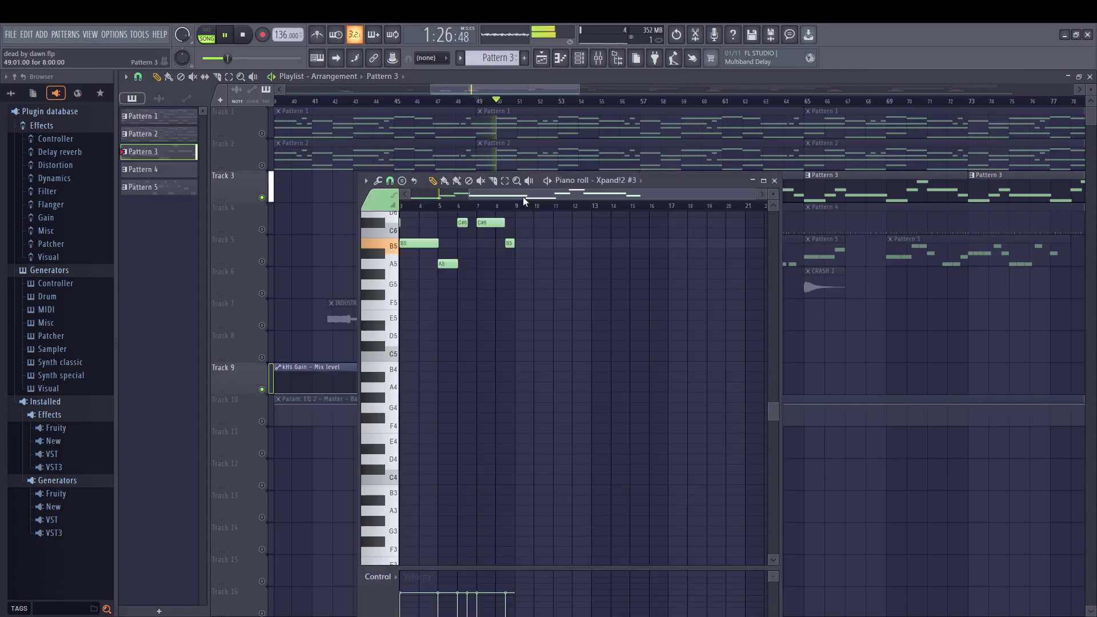
key("F6")
left_click(240, 323)
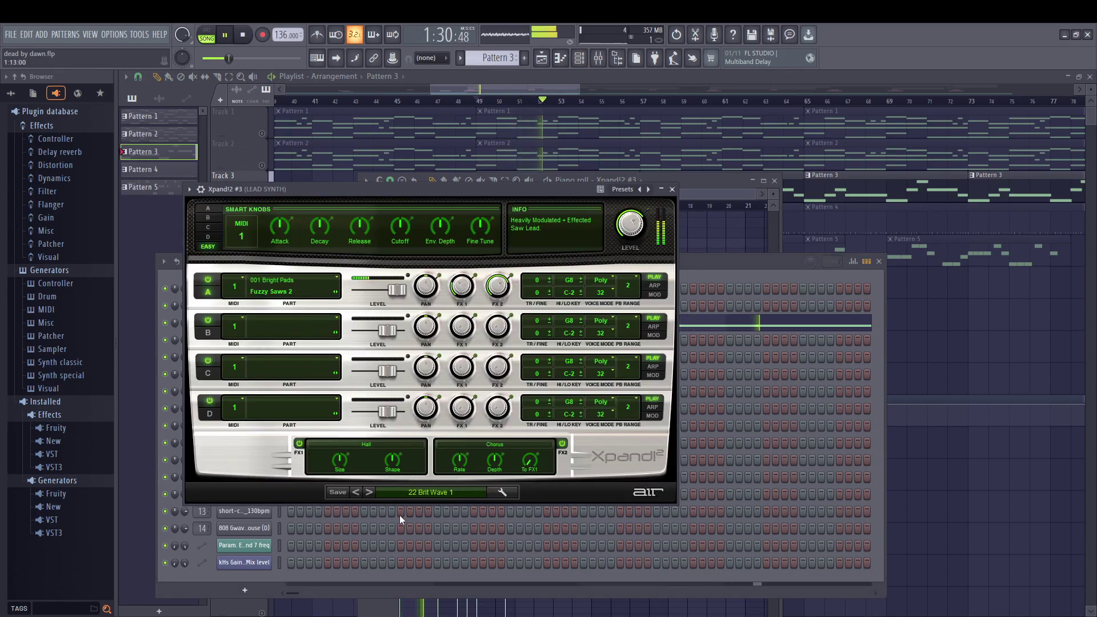
key("Escape")
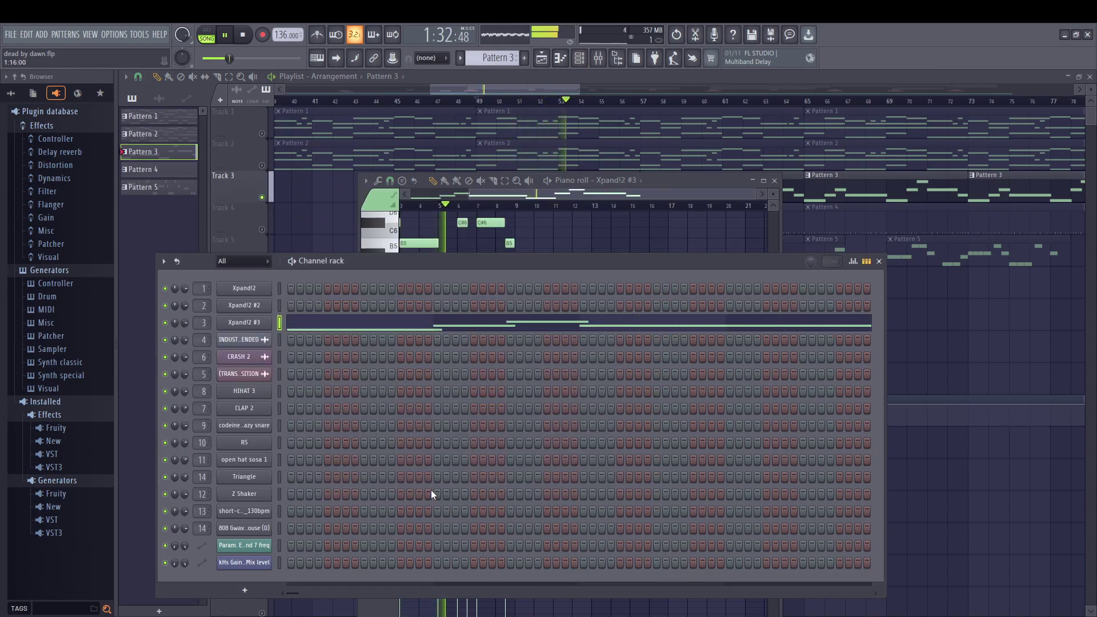
left_click(248, 324)
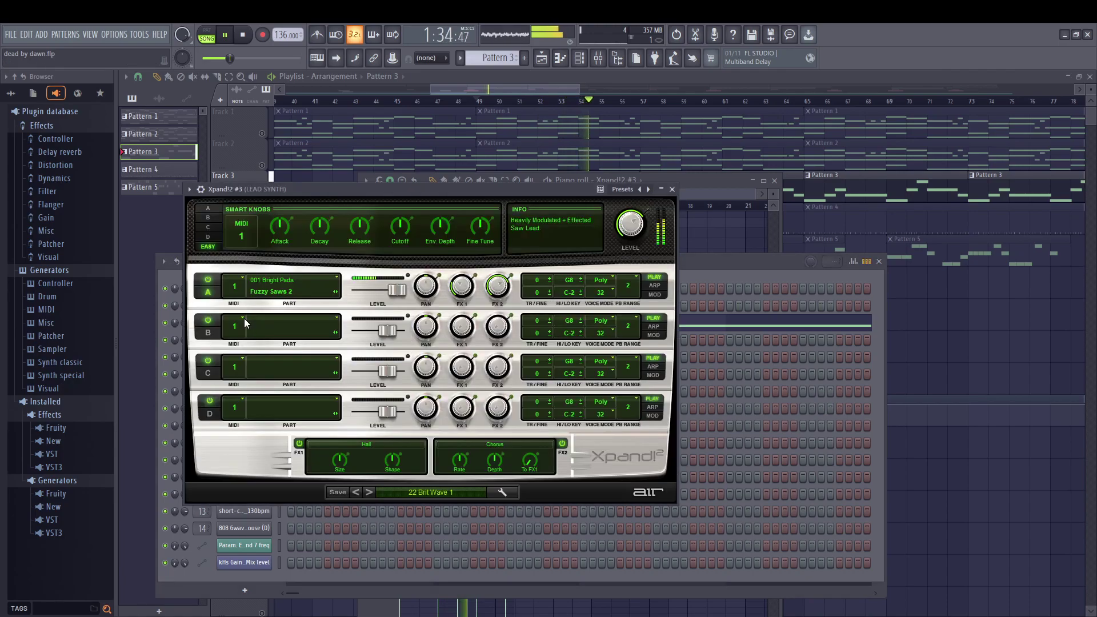
key("Escape")
key("Escape")
Examine Pattern 3's lead melody notes in the piano roll from bar 1.
left_click_drag(546, 195, 434, 207)
scroll(434, 206, "up", 3)
scroll(532, 328, "up", 3)
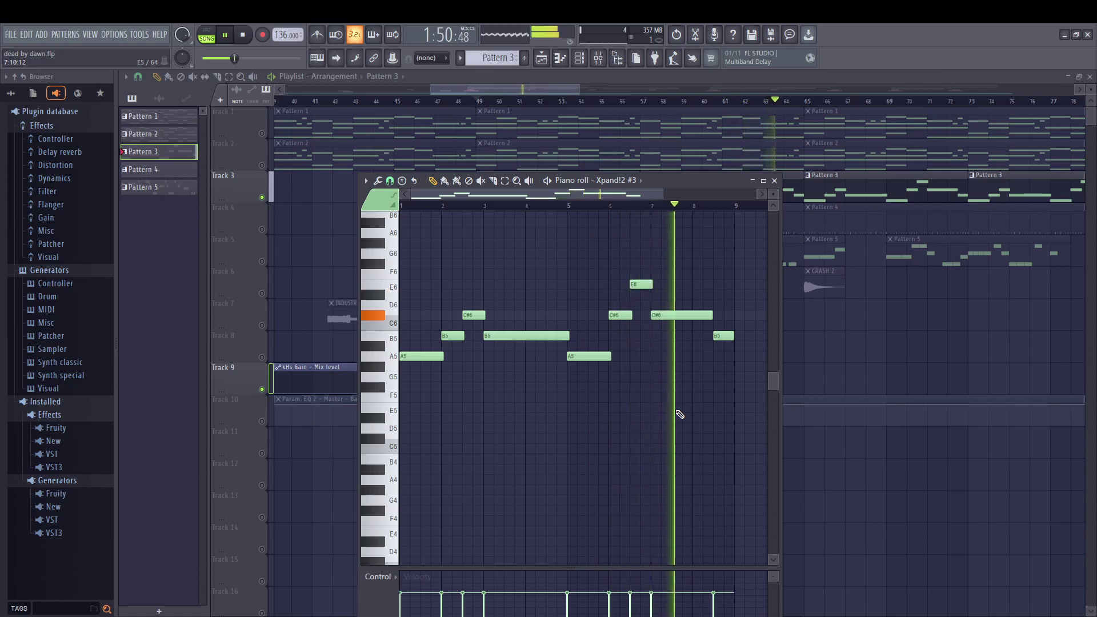
Examine the Fruity parametric EQ 2 and Fruity Chorus settings on the LEAD SYNTH mixer track and return to the playlist.
key("F9")
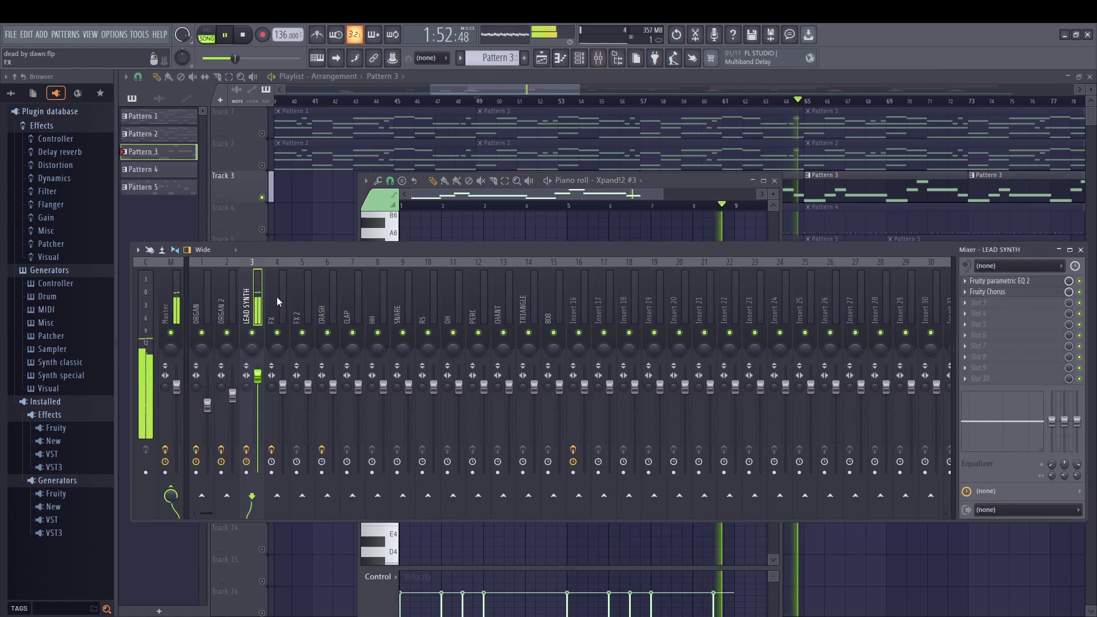
left_click(1009, 284)
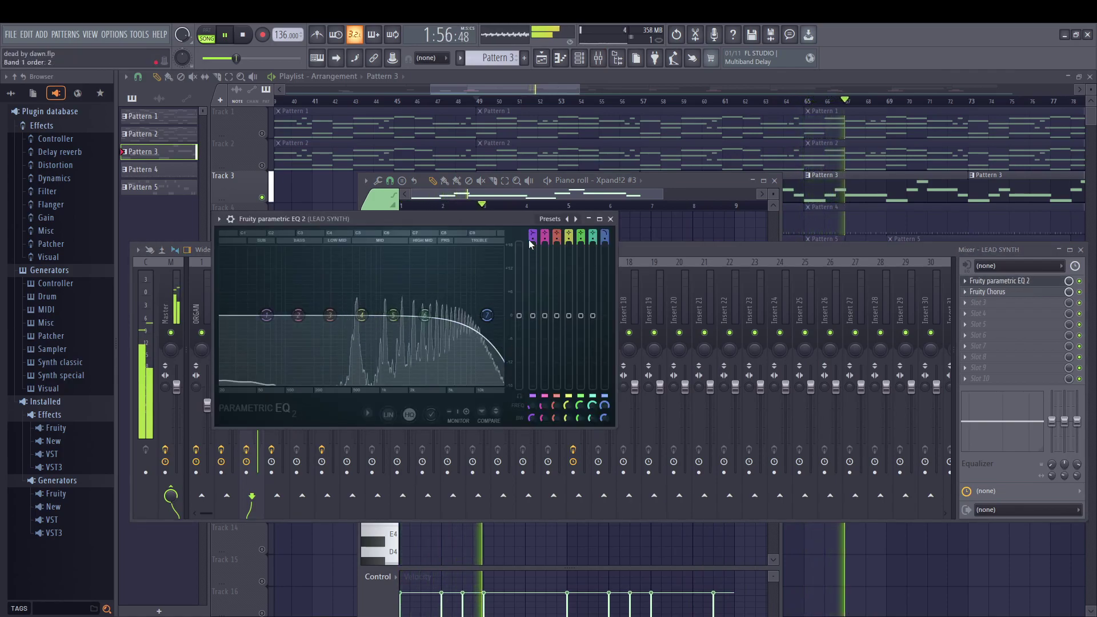
left_click(611, 218)
left_click(1006, 292)
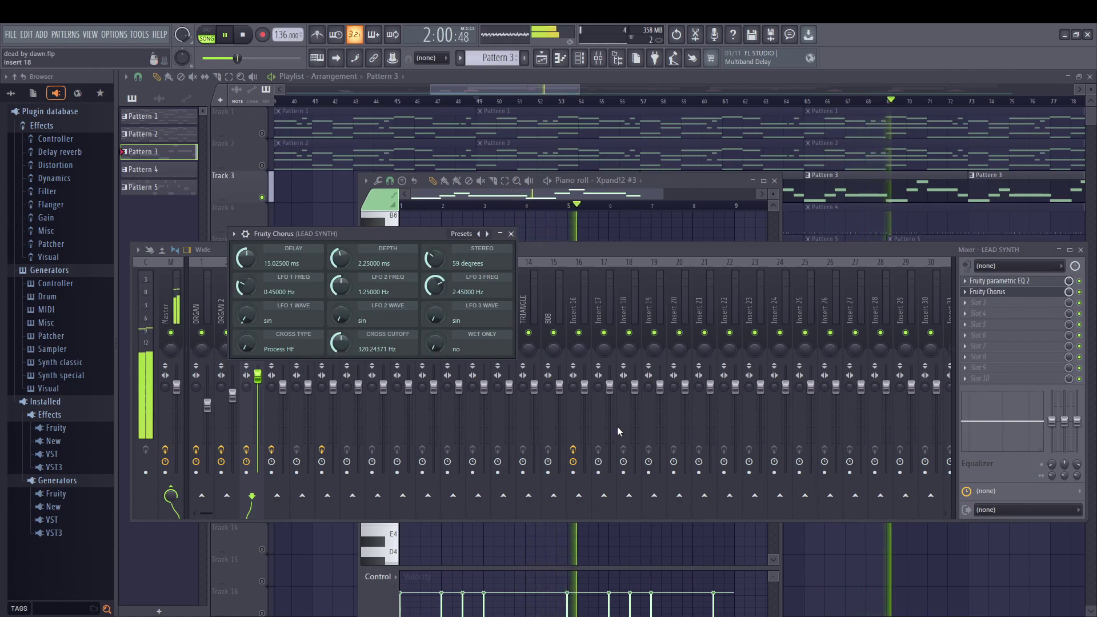
key("Escape")
key("F9")
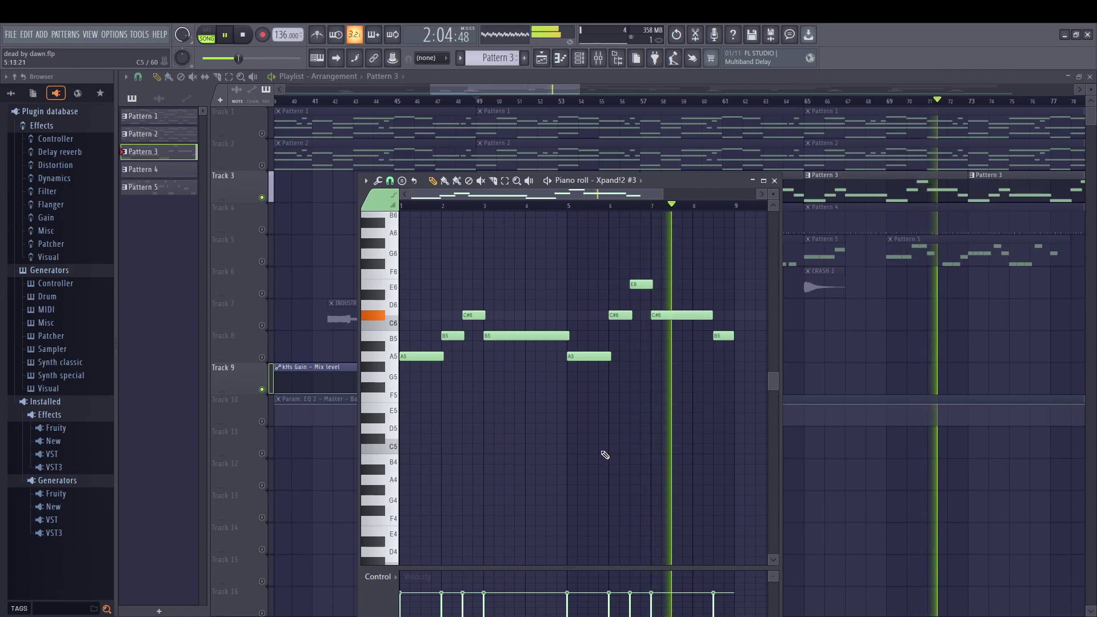
key("F7")
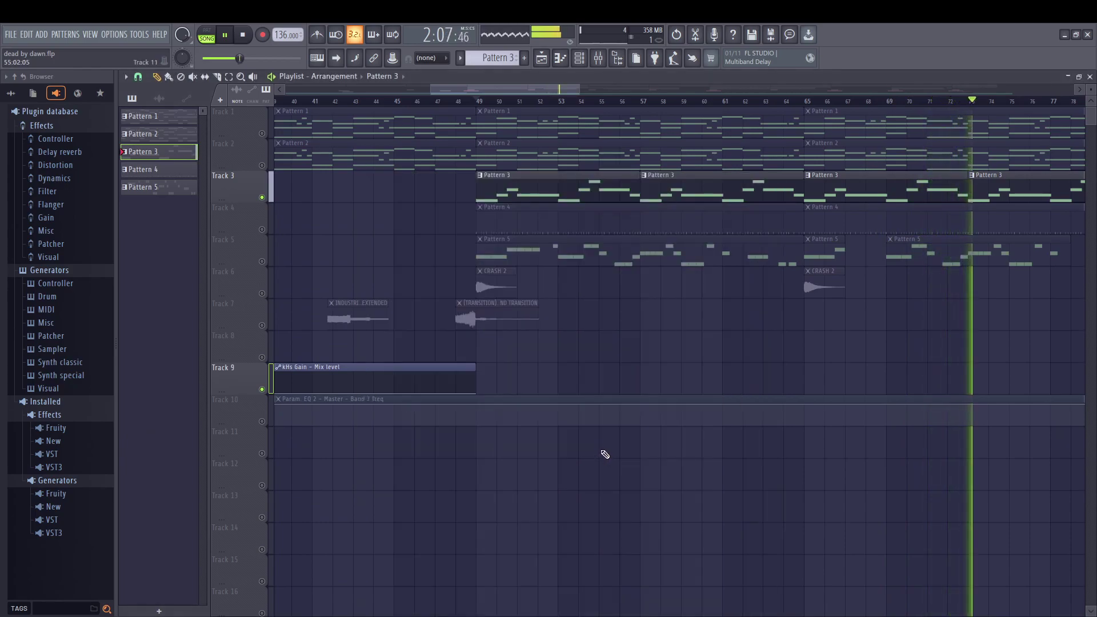
Solo Track 4 with Track 9's gain automation enabled, select Pattern 4 and play it from bar 49.
key("space")
left_click(263, 229)
left_click(262, 197)
key("space")
left_click(532, 227)
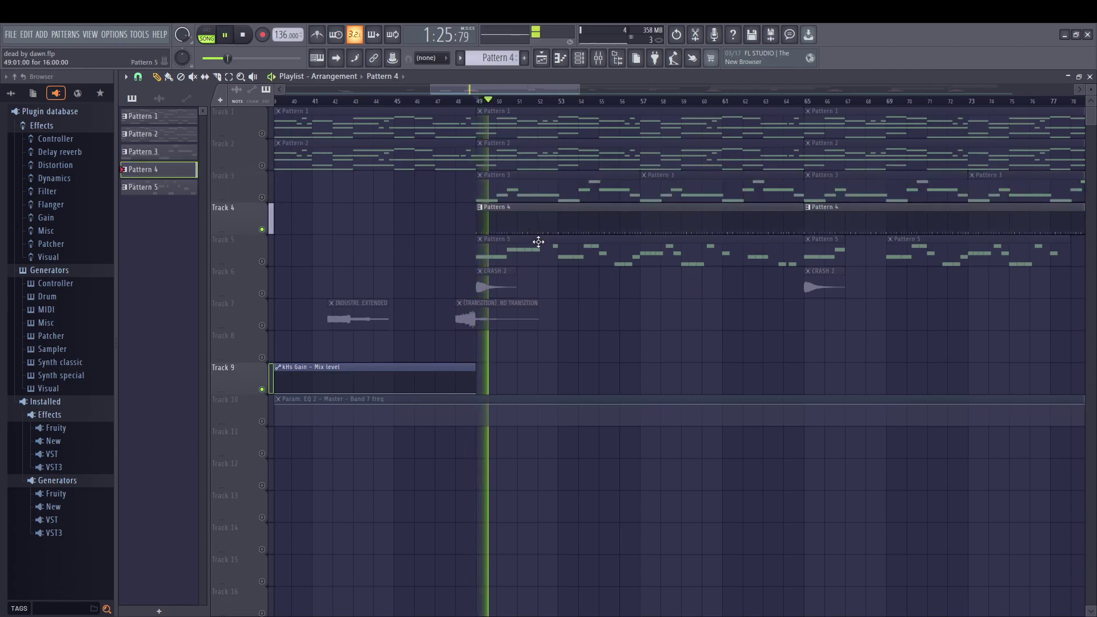
key("space")
key("space")
Show Pattern 4's drum channels and examine the HIHAT 3 notes in the piano roll.
key("F6")
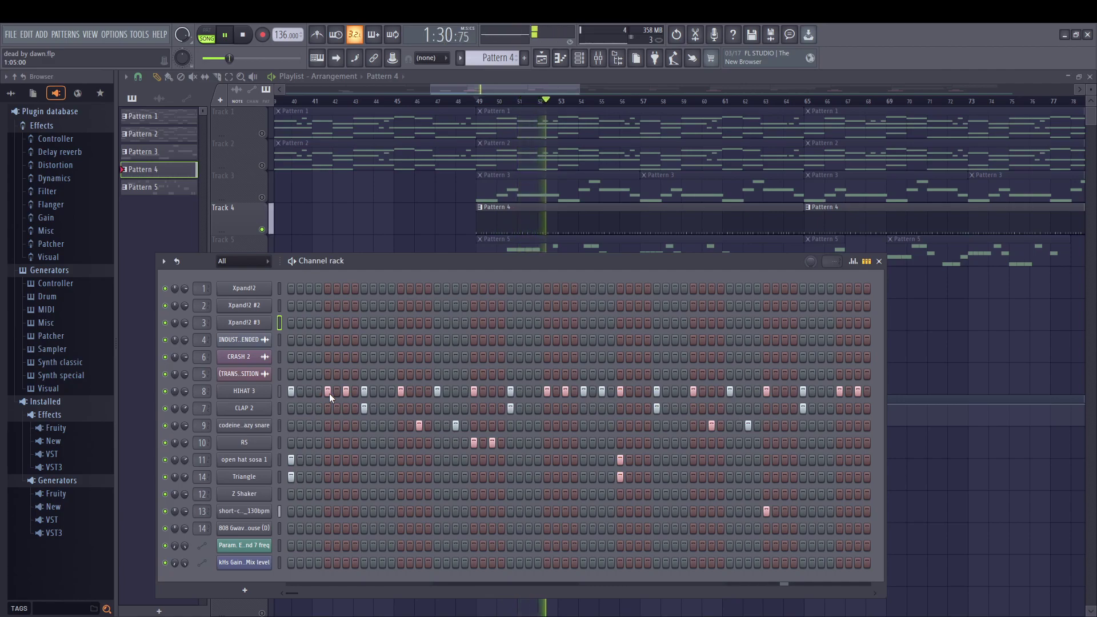
left_click(279, 391)
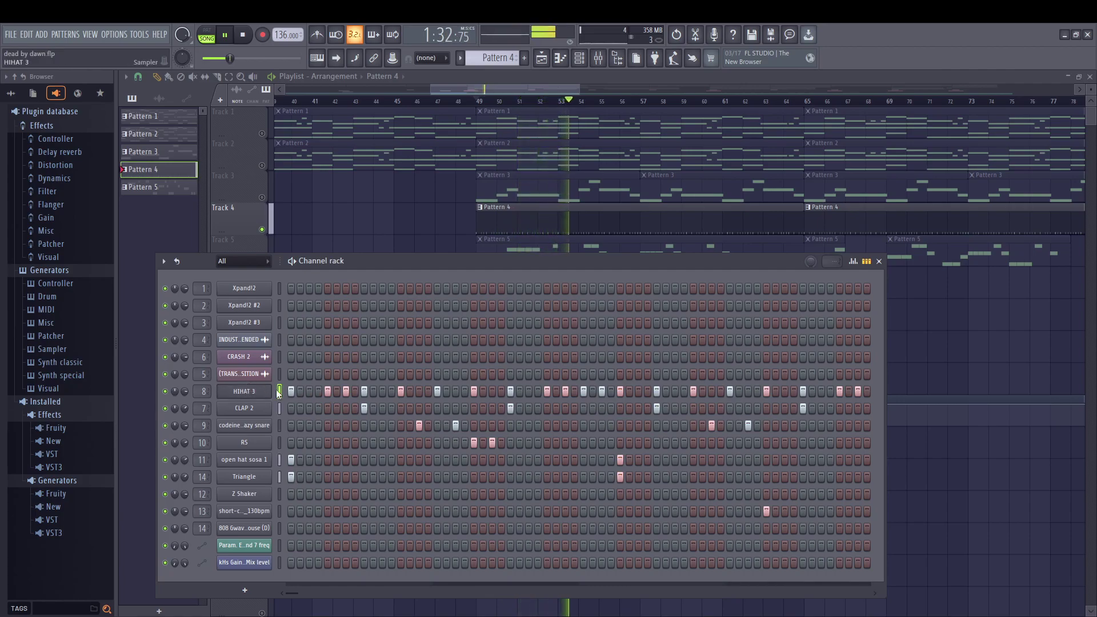
key("F7")
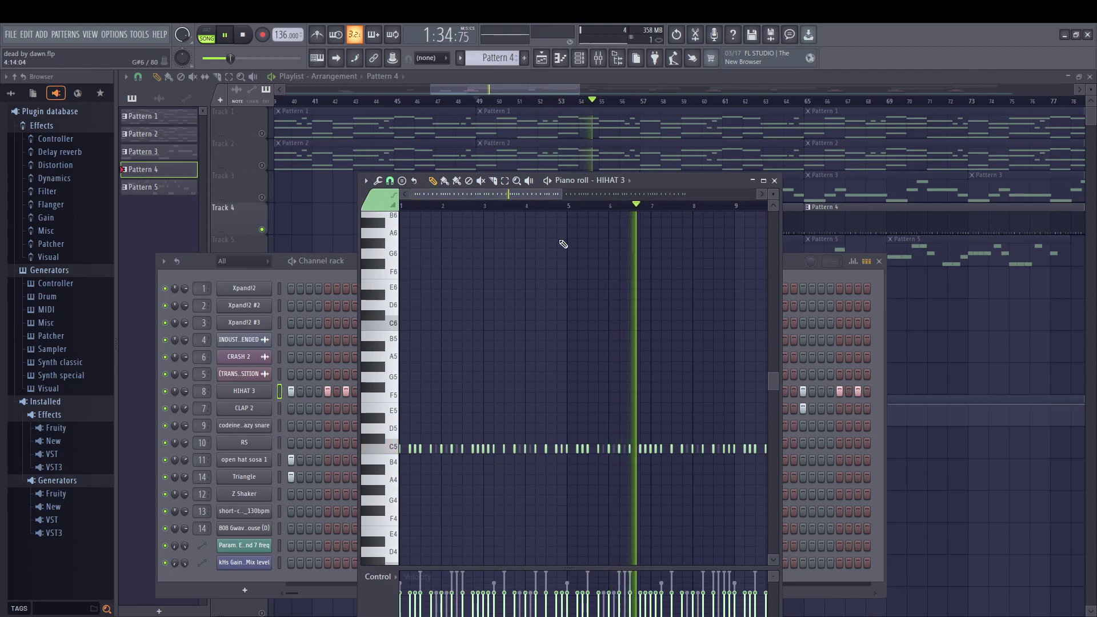
left_click_drag(540, 194, 474, 204)
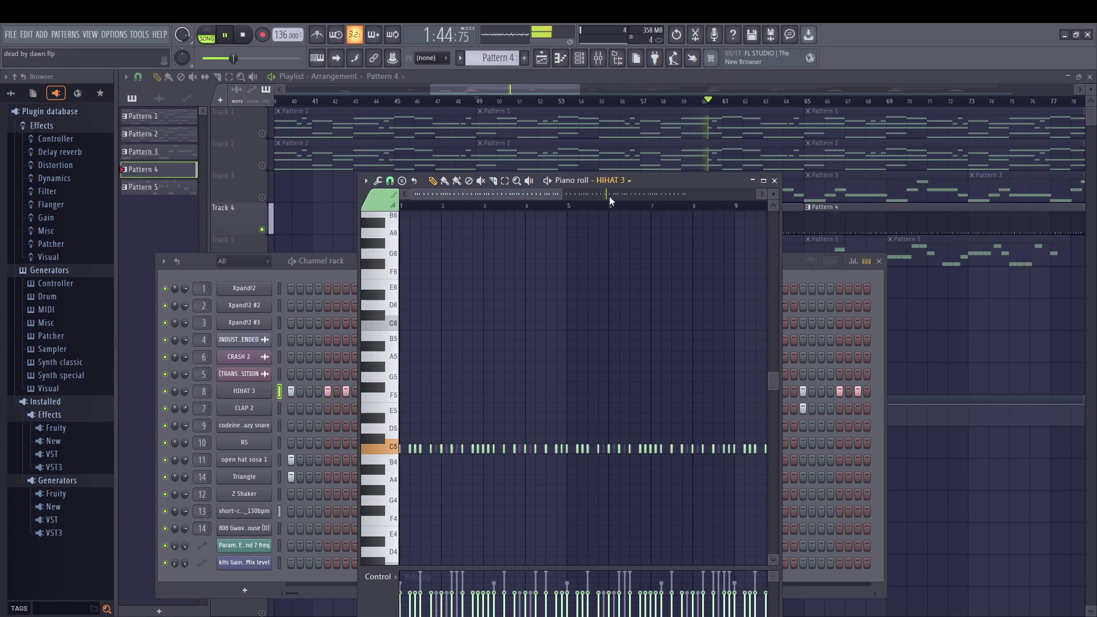
Examine the CLAP 2 and codeine crazy snare notes of Pattern 4 in the piano roll.
key("Down")
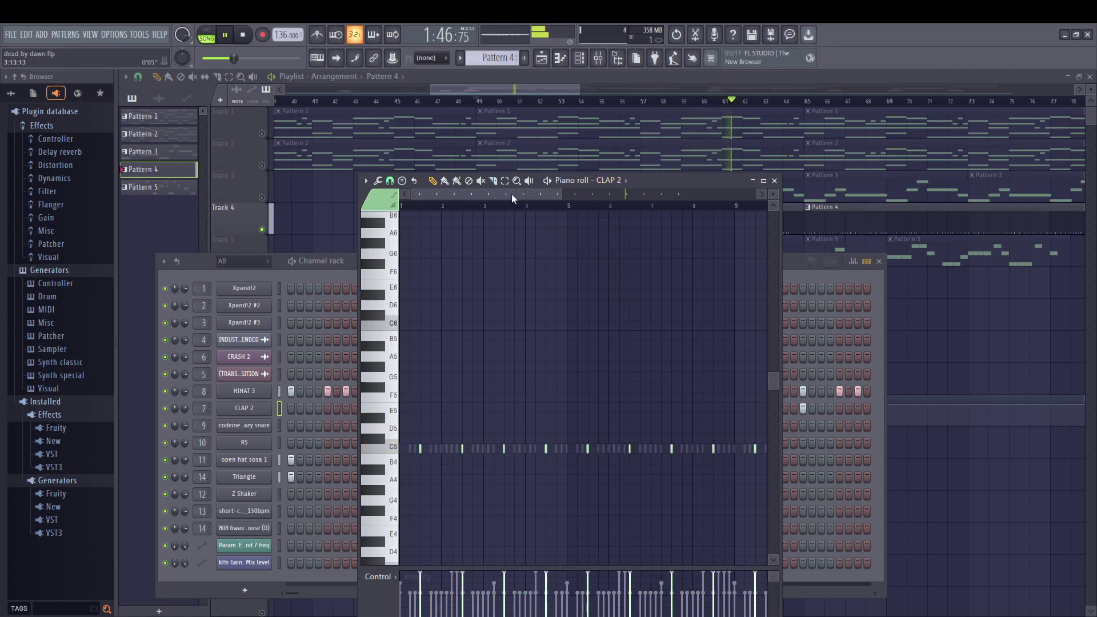
left_click_drag(511, 194, 550, 196)
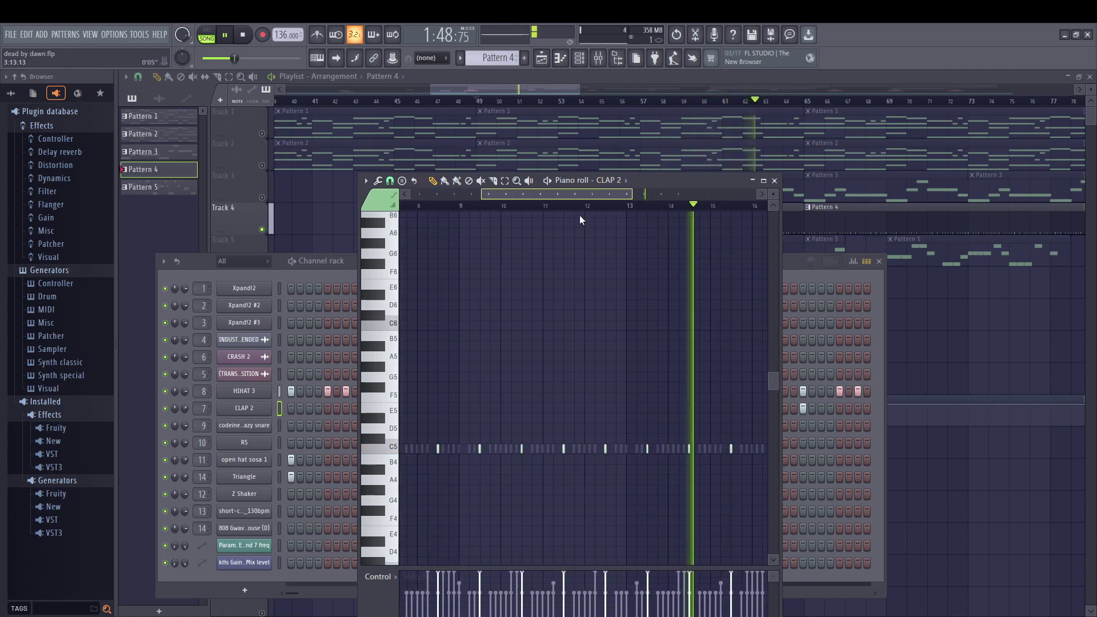
left_click_drag(517, 194, 612, 208)
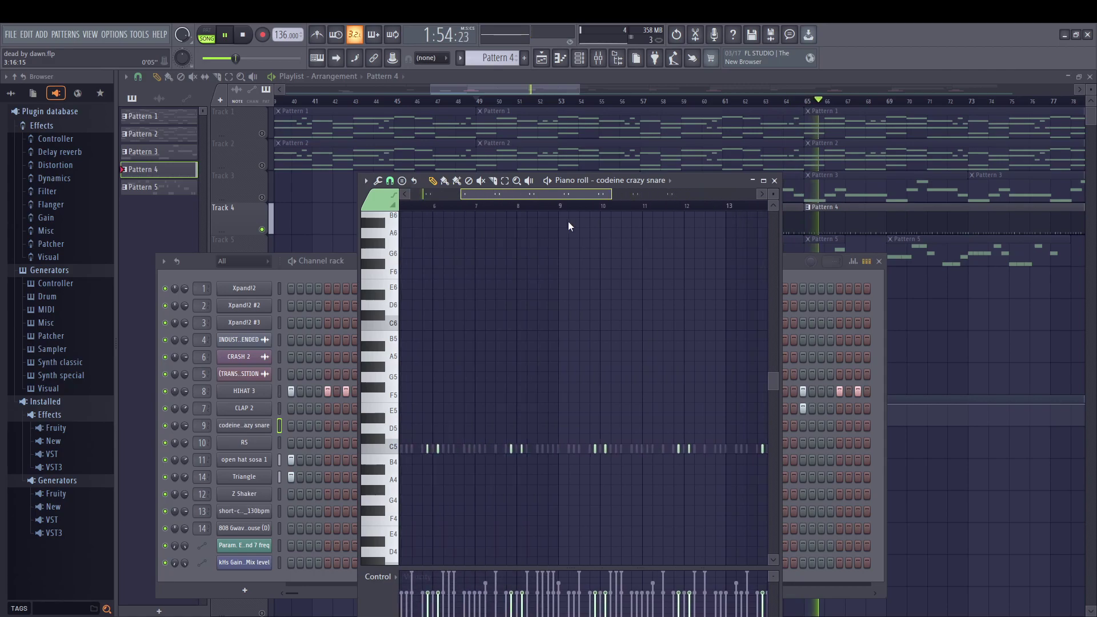
key("space")
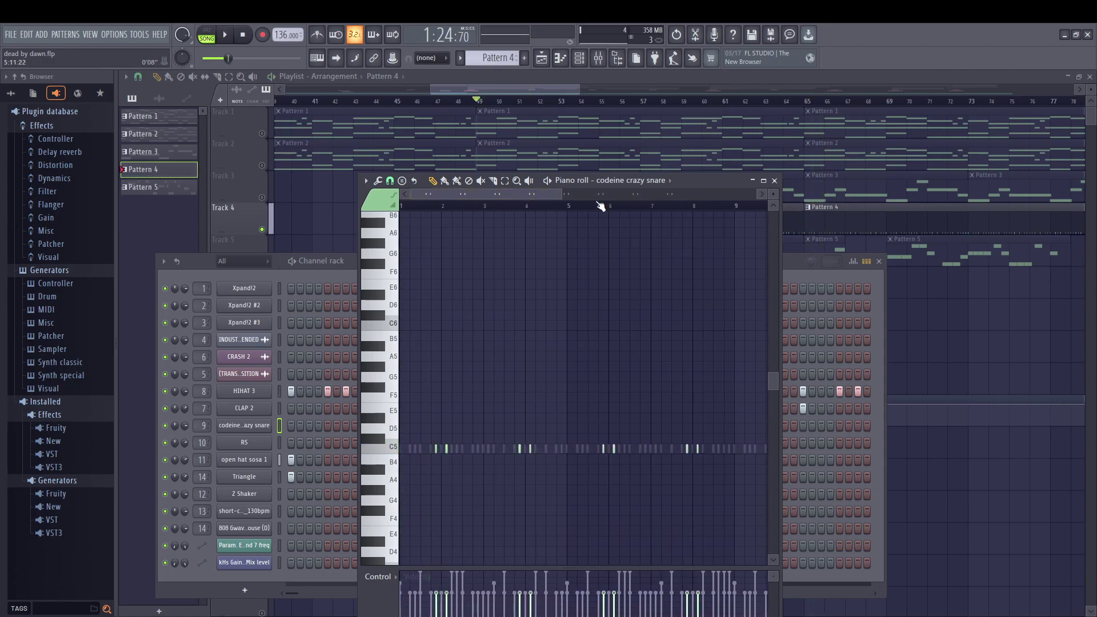
Play Pattern 4 and examine the RS notes in the piano roll across its full length.
key("Down")
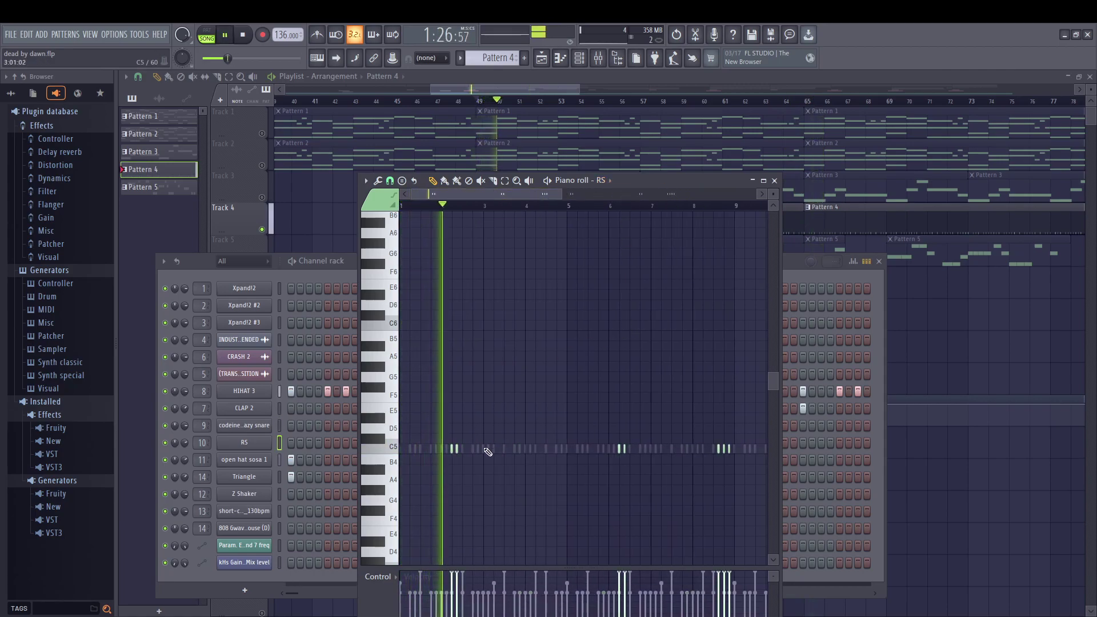
scroll(471, 200, "up", 2)
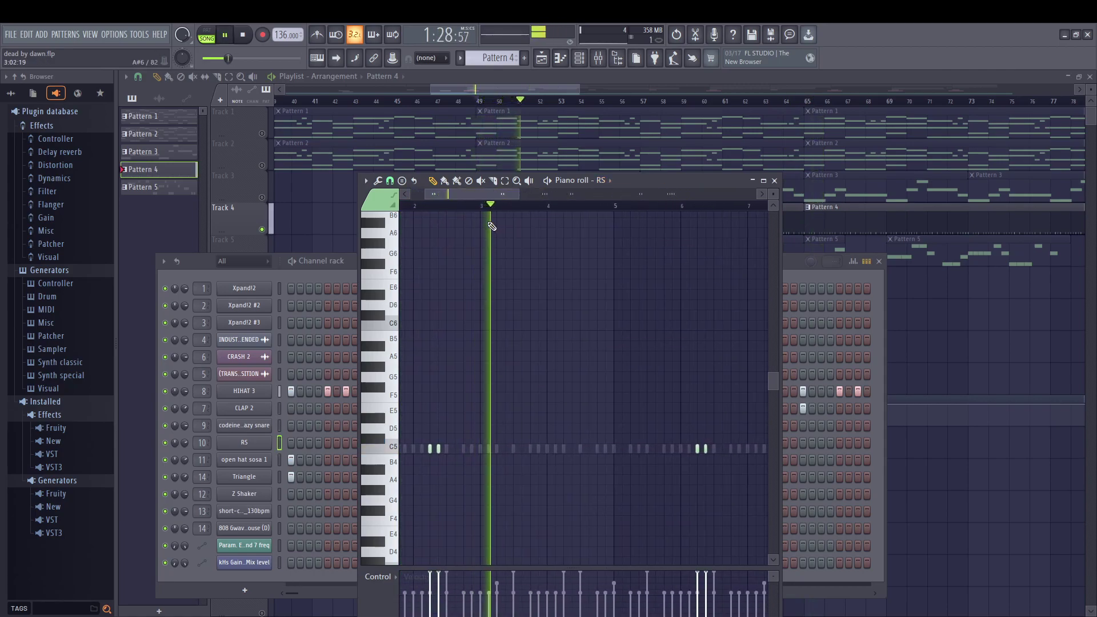
left_click_drag(471, 194, 518, 190)
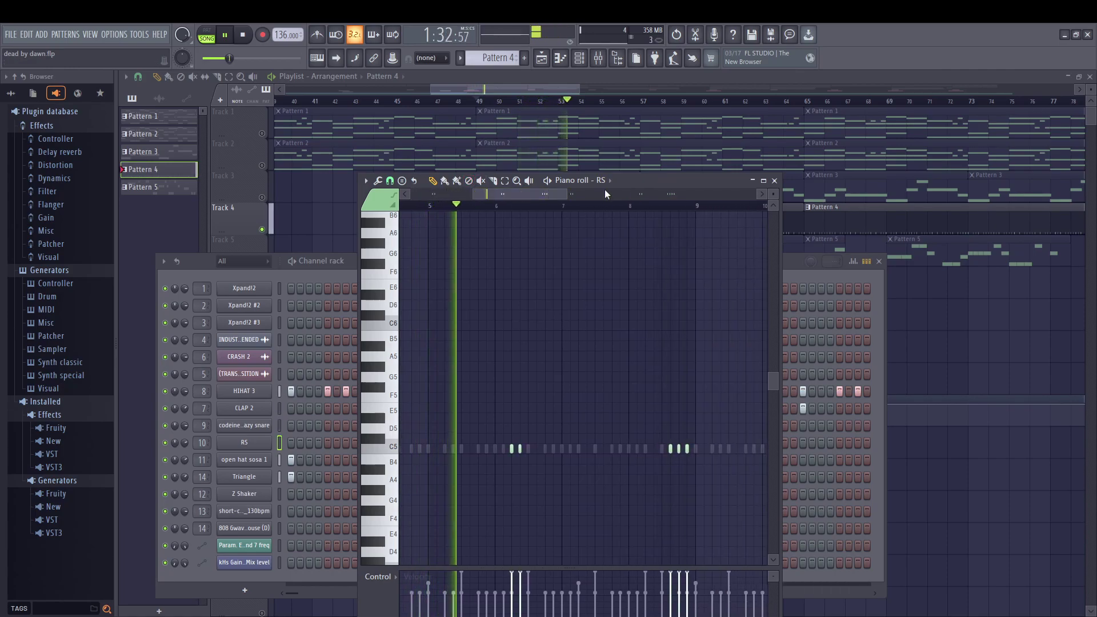
left_click_drag(530, 195, 663, 195)
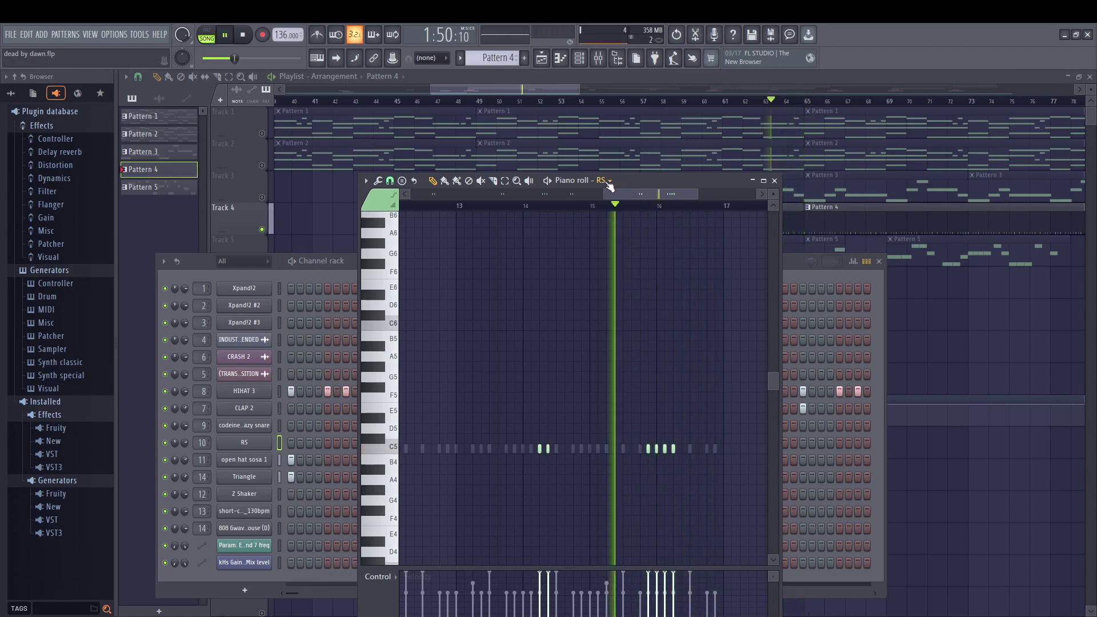
left_click_drag(619, 195, 387, 220)
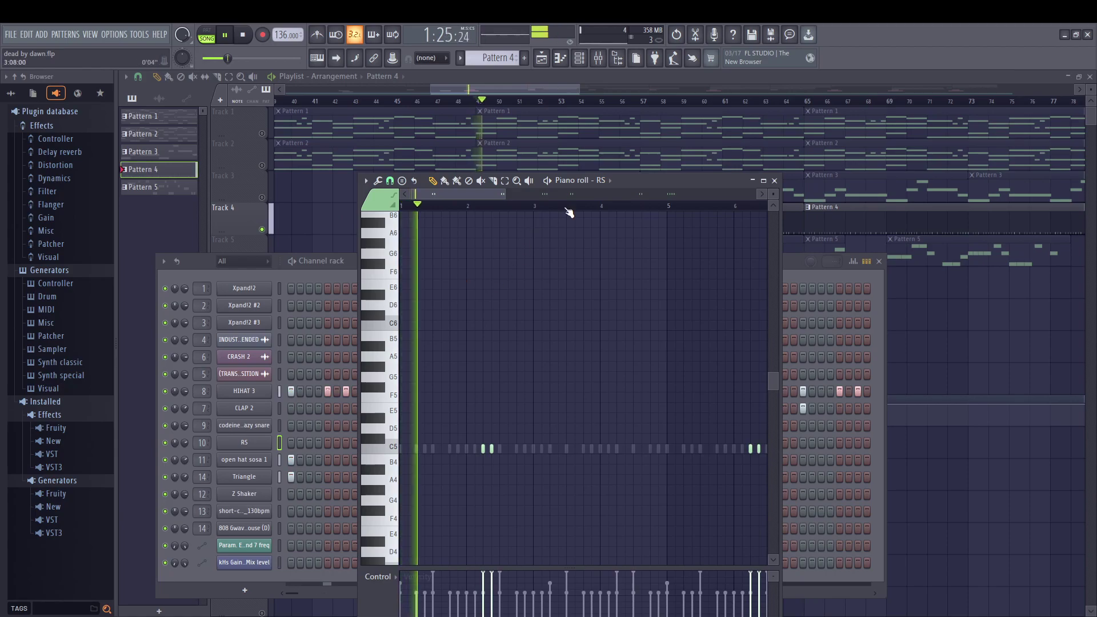
Examine the open hat sosa 1 notes of Pattern 4 in the piano roll.
scroll(595, 183, "down", 1)
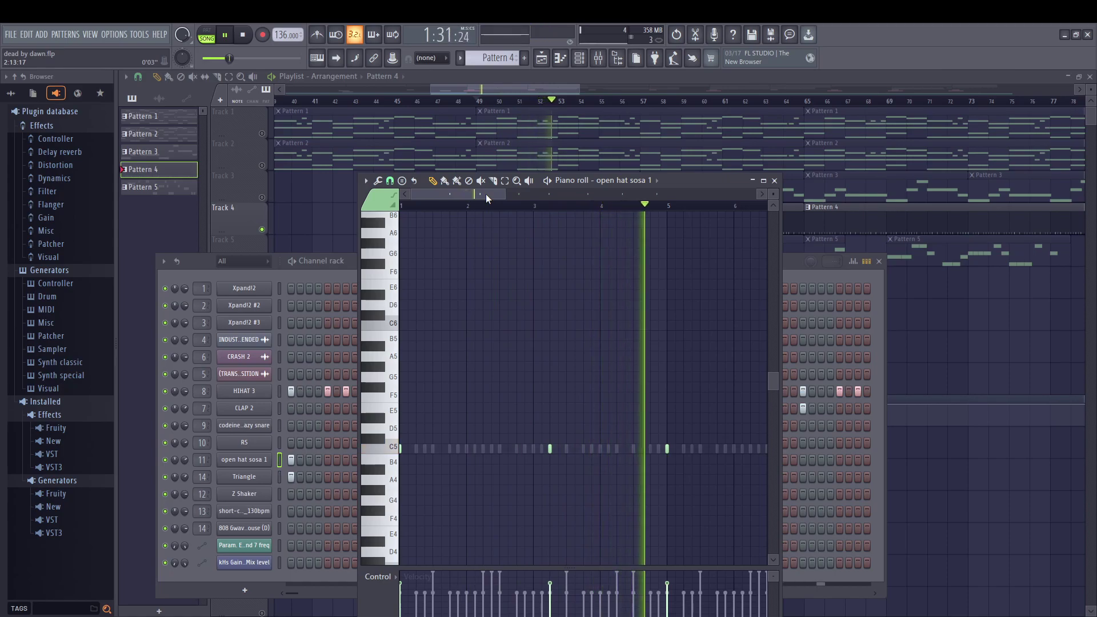
left_click_drag(486, 194, 458, 163)
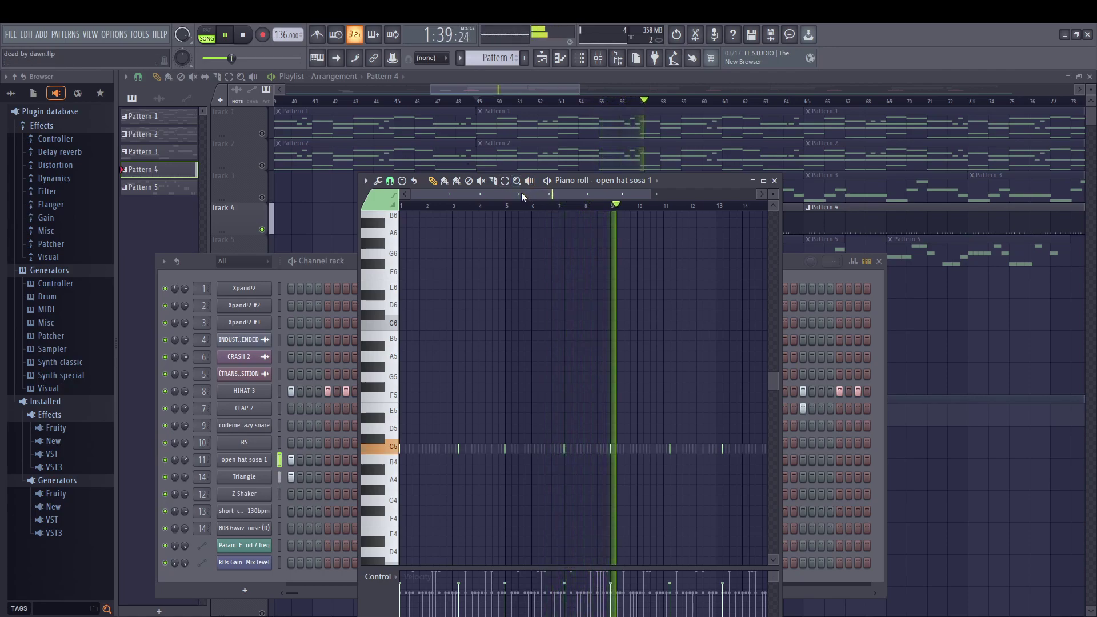
left_click_drag(522, 192, 585, 191)
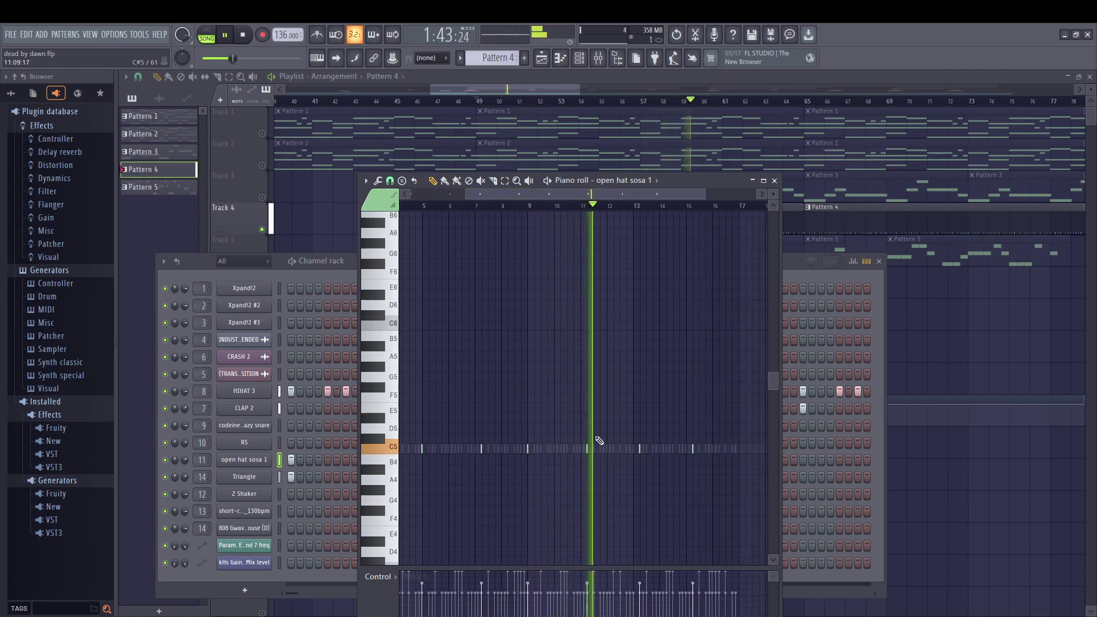
scroll(597, 439, "up", 3)
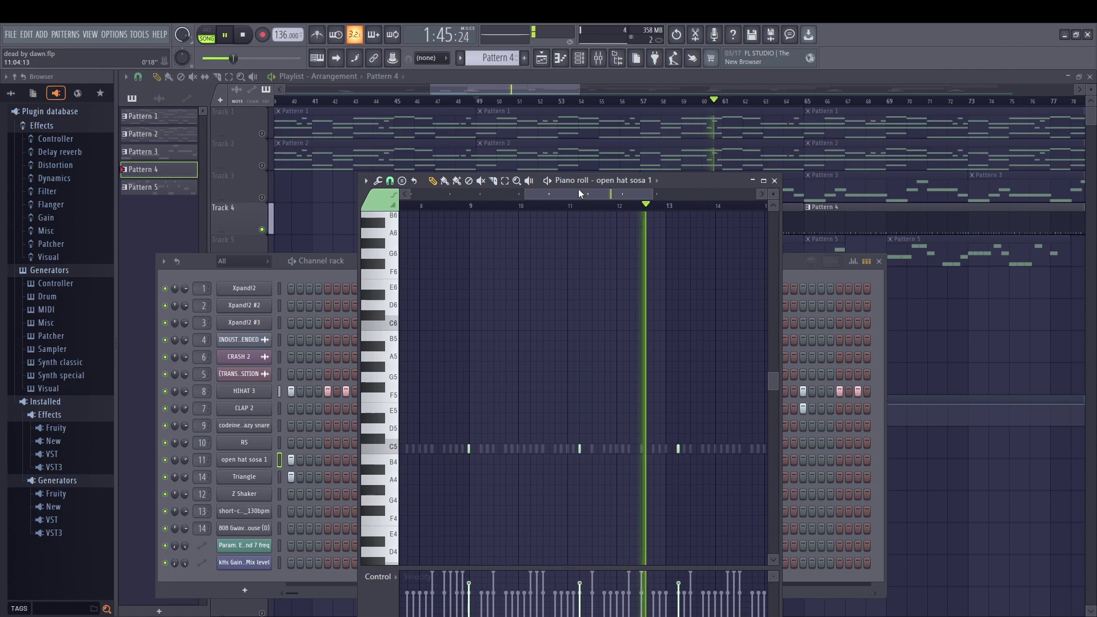
Examine the remaining open hat sosa 1 notes and the Triangle notes of Pattern 4 in the piano roll.
left_click_drag(582, 192, 634, 198)
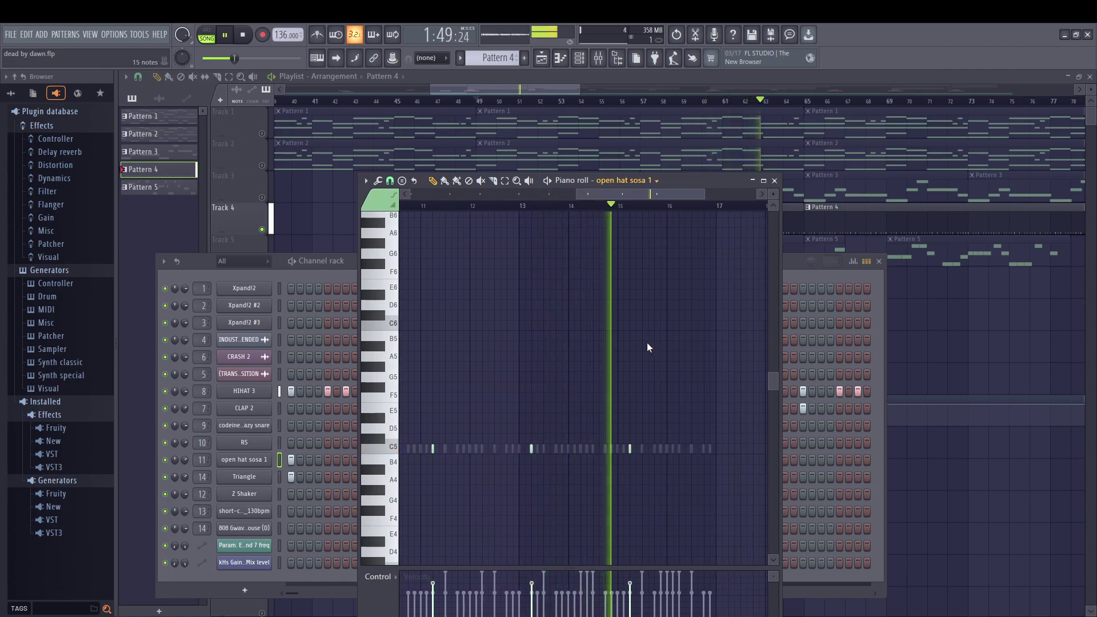
key("Down")
left_click_drag(630, 192, 367, 198)
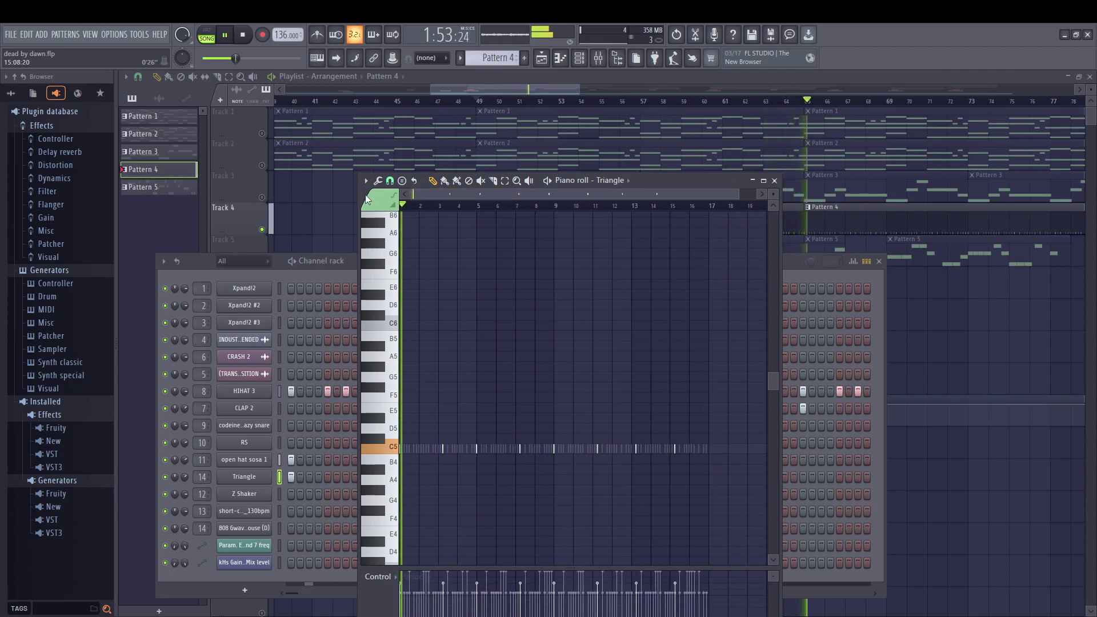
Examine the Z Shaker notes of Pattern 4 across its full length, and close the piano roll.
key("Down")
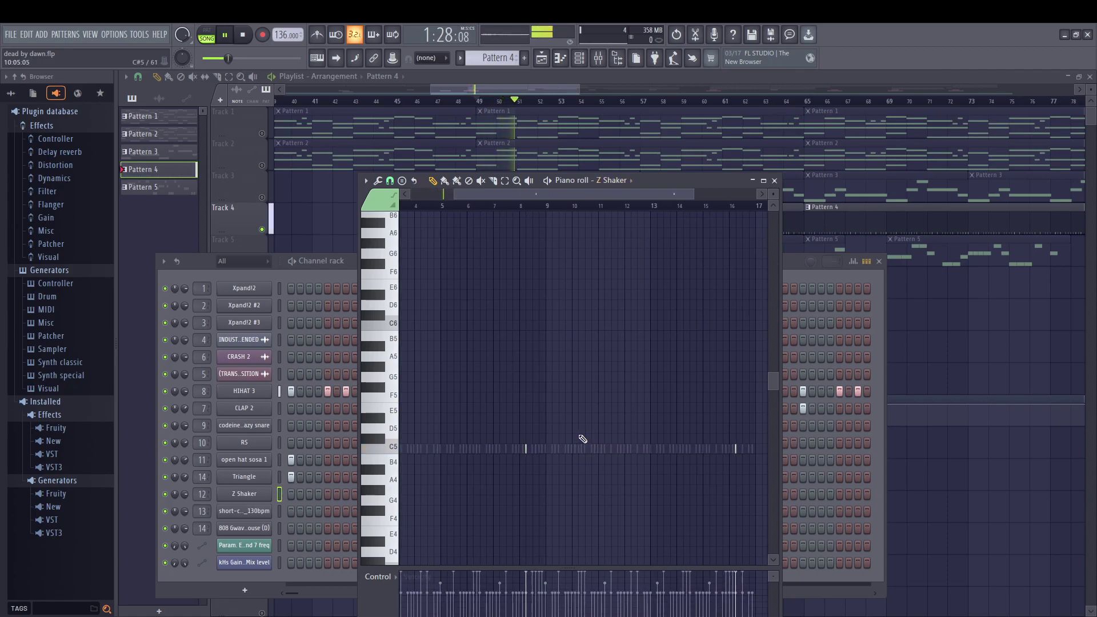
scroll(583, 439, "up", 3)
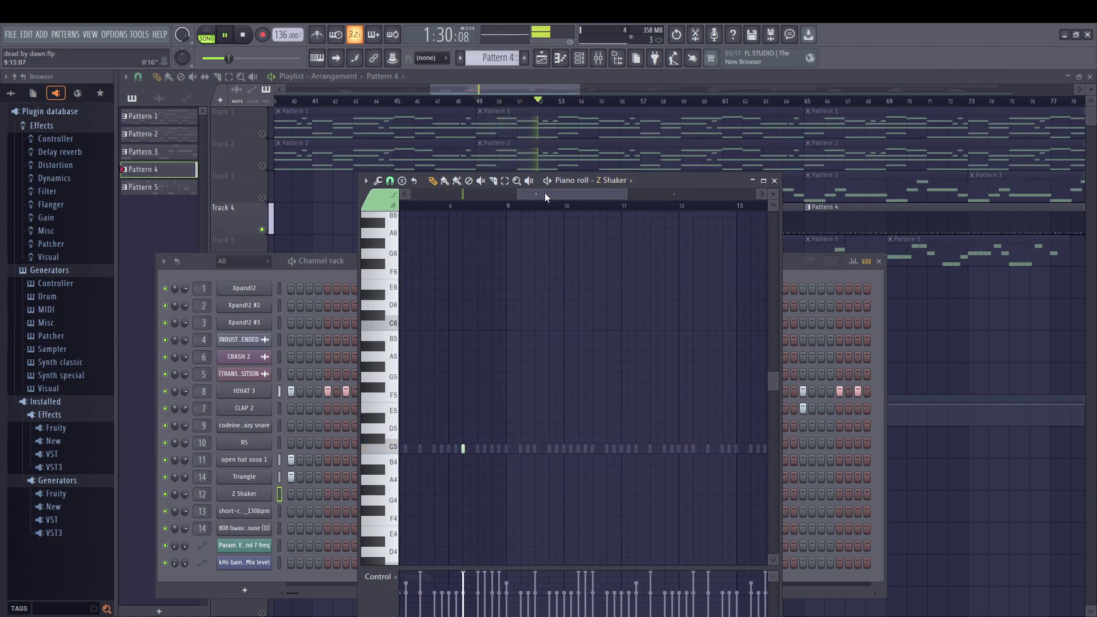
scroll(544, 193, "left", 1)
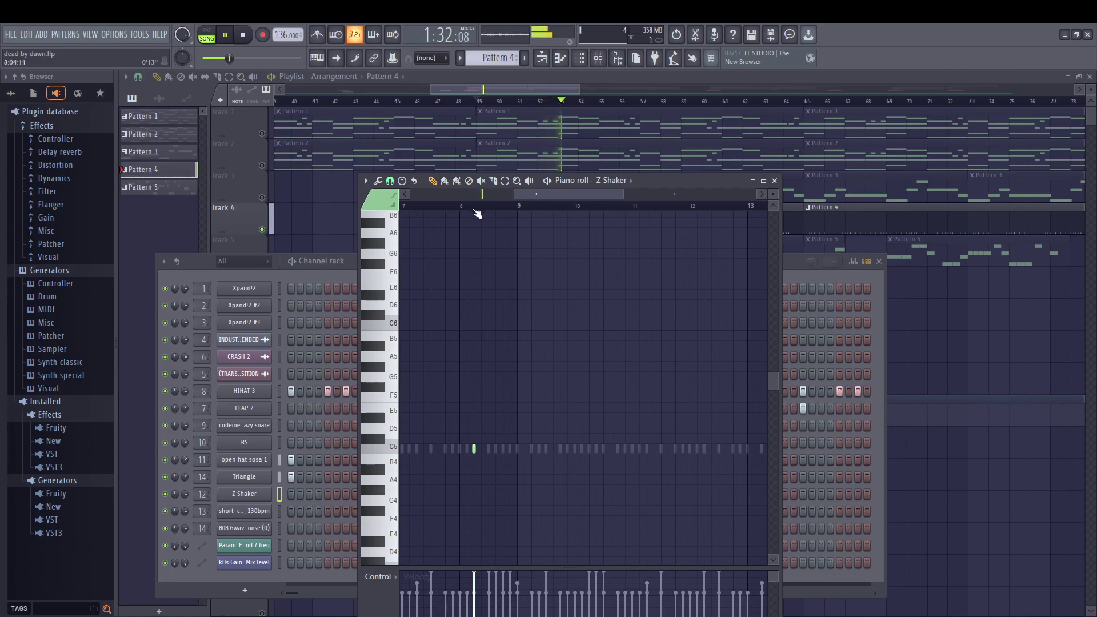
left_click_drag(537, 194, 673, 193)
left_click(407, 207)
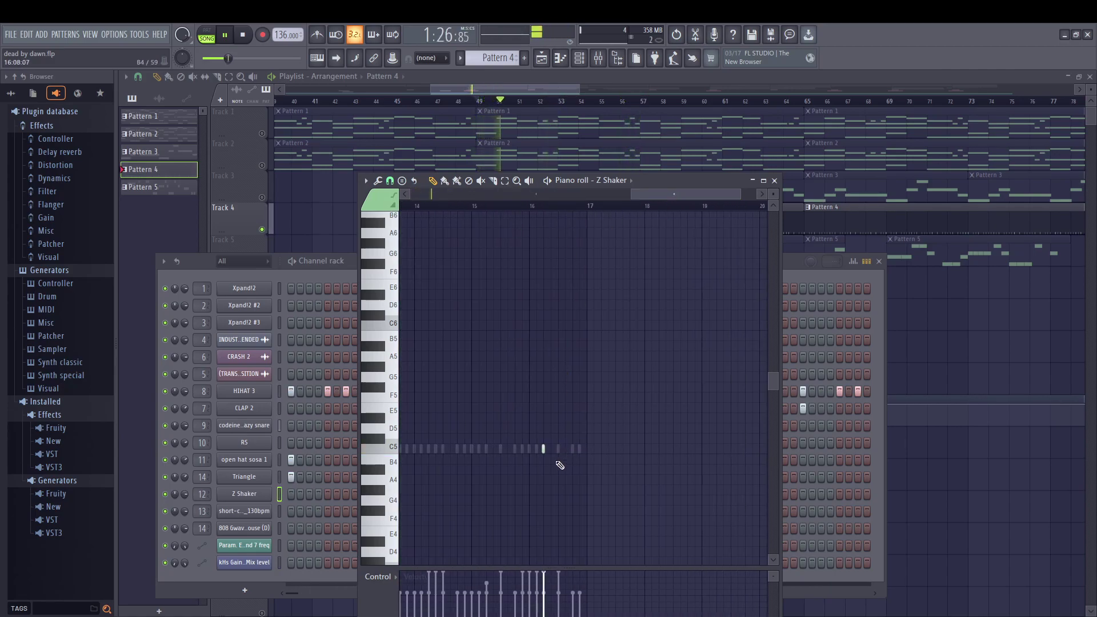
key("F7")
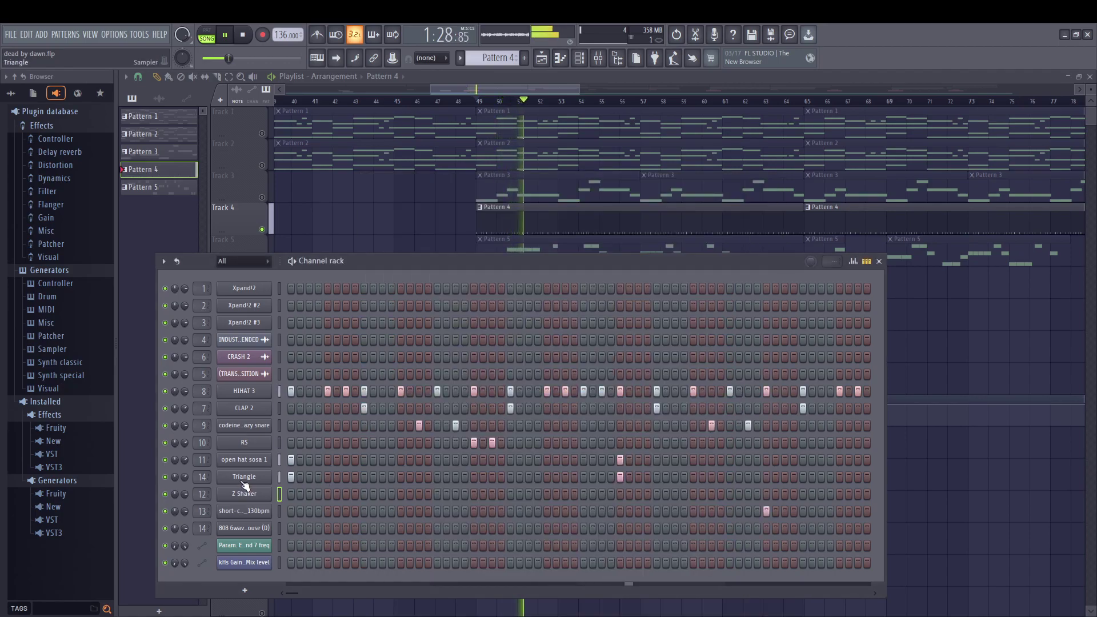
Examine the short-chant-vocal-fx_130bpm notes of Pattern 4 up to the end, and return to the playlist.
key("F7")
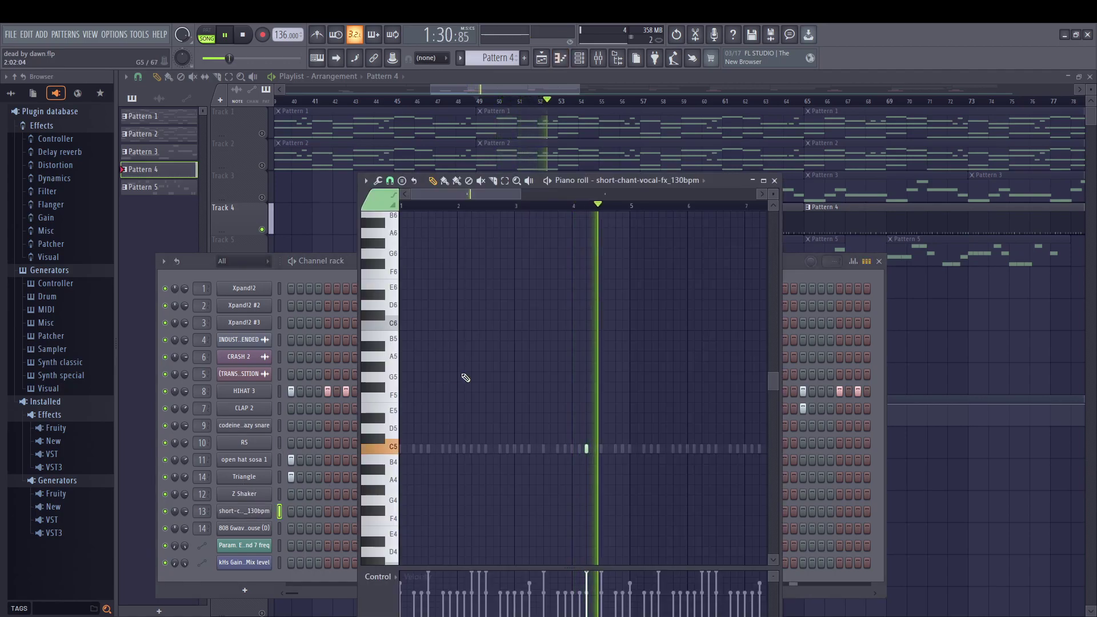
scroll(466, 377, "up", 2)
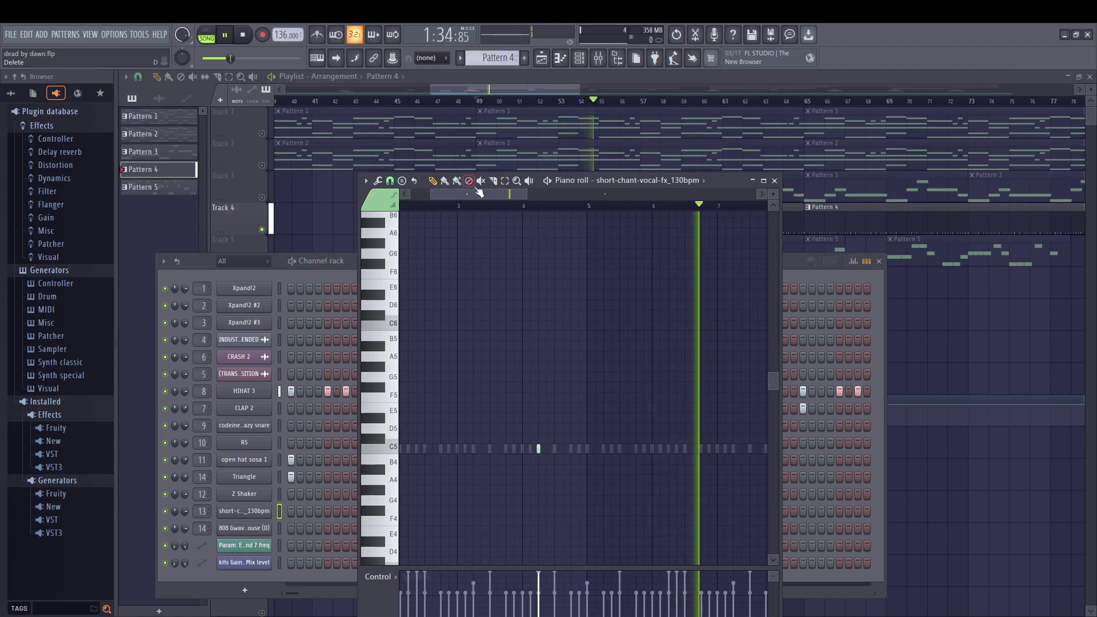
scroll(476, 194, "up", 1)
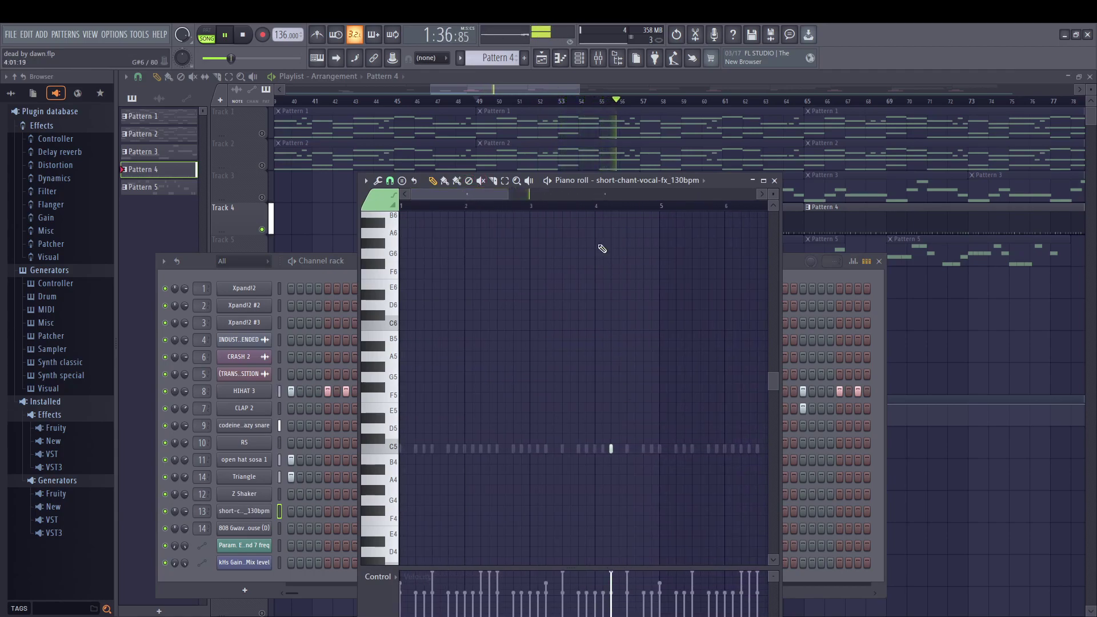
scroll(496, 194, "down", 3)
scroll(602, 199, "up", 3)
left_click_drag(605, 197, 684, 202)
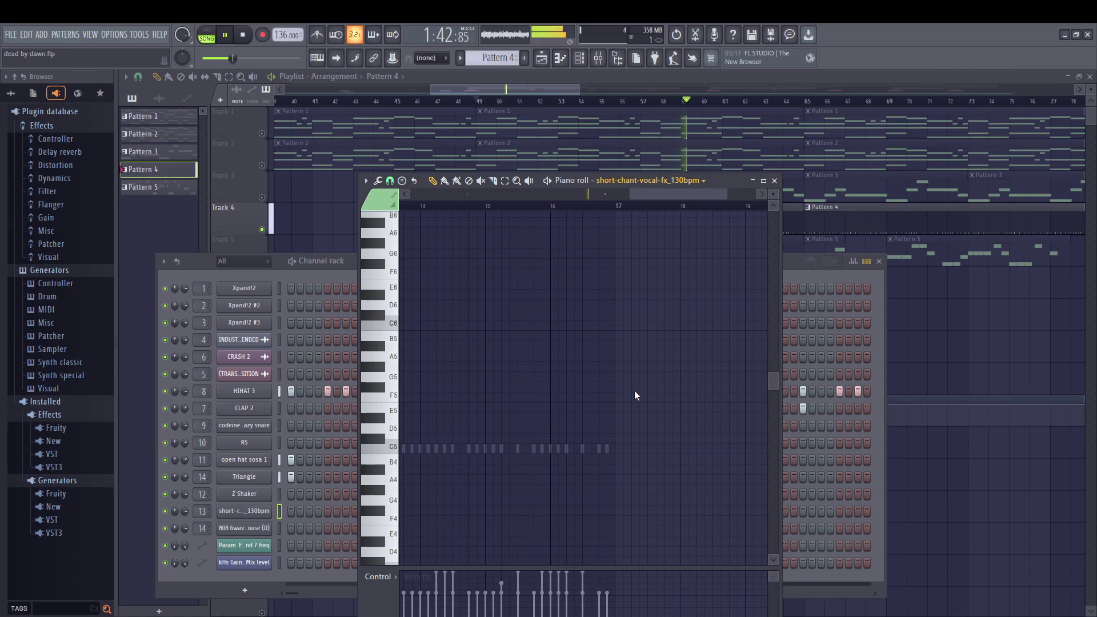
left_click(761, 181)
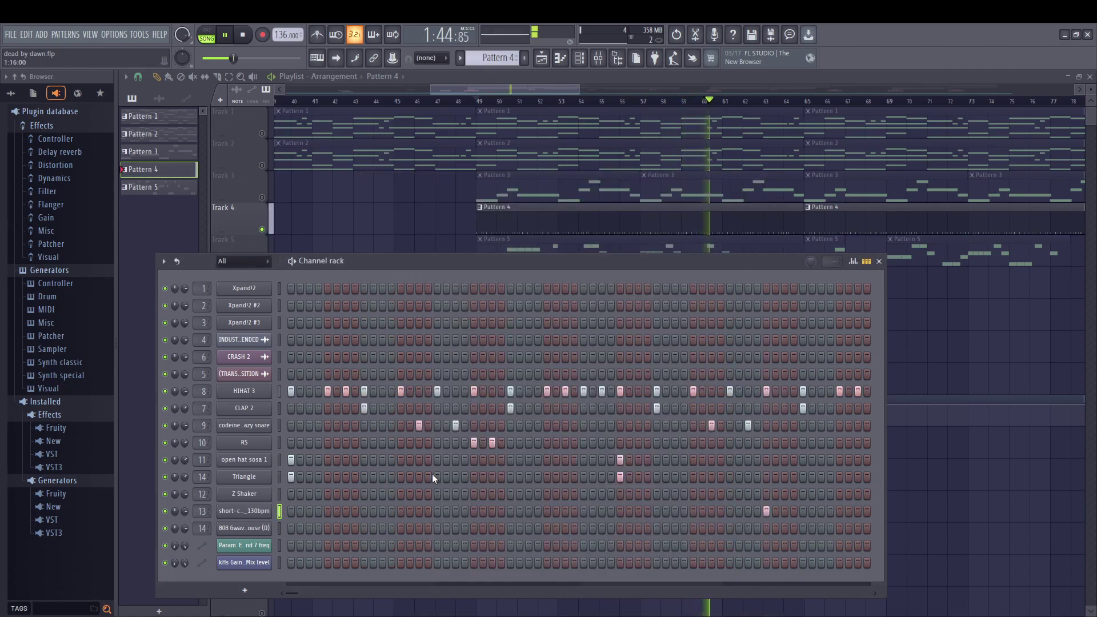
key("F6")
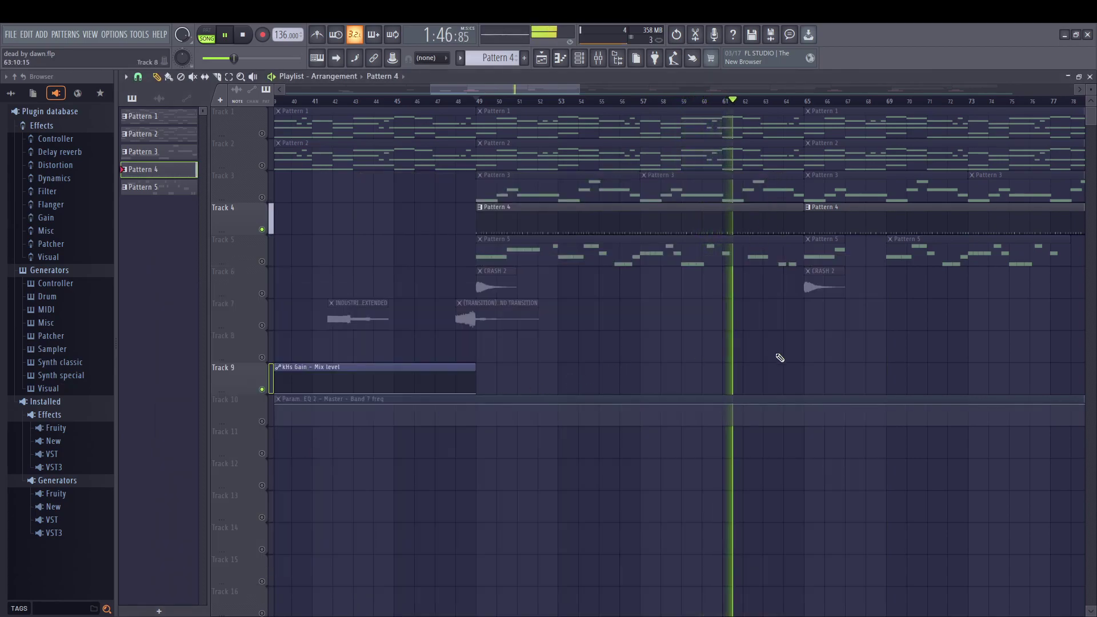
Solo Track 5 with the Track 9 gain automation kept active, and open Pattern 5 in the piano roll.
key("space")
right_click(262, 261)
left_click(262, 389)
double_click(522, 257)
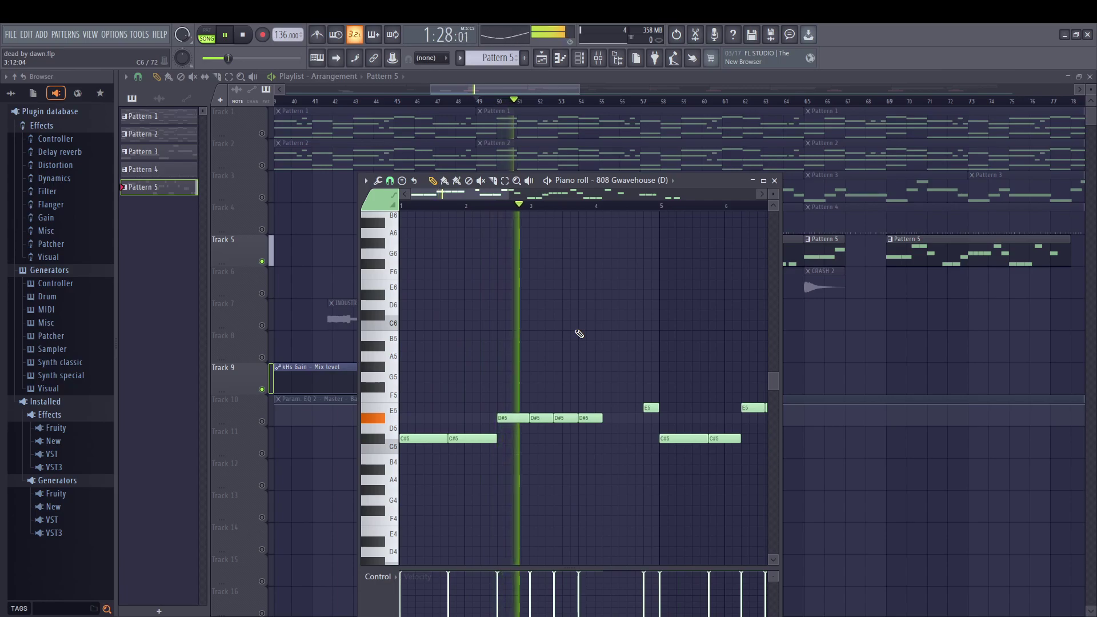
Examine the 808 Gwavehouse (D) notes of Pattern 5 through to the last bar, and close the piano roll.
scroll(578, 334, "down", 3)
scroll(578, 333, "down", 2)
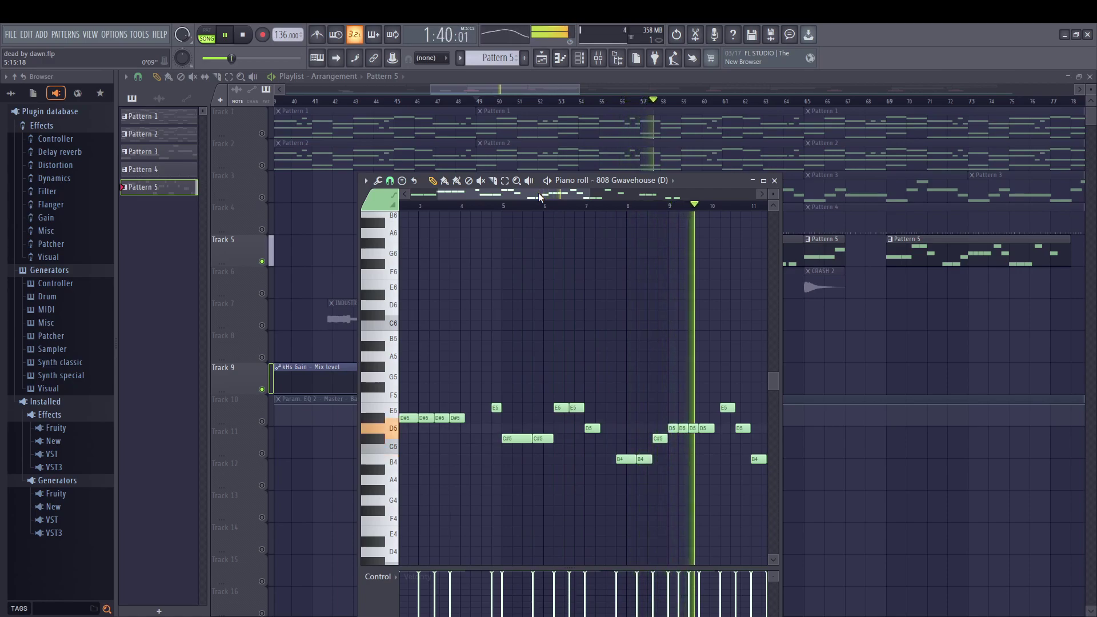
left_click_drag(539, 193, 639, 224)
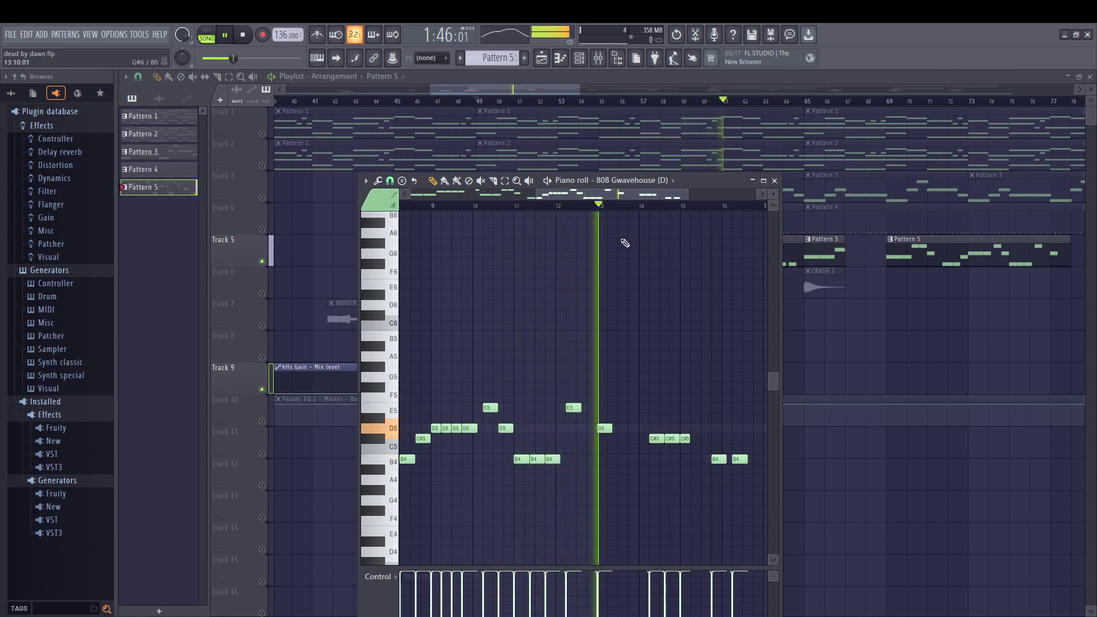
left_click_drag(597, 193, 642, 480)
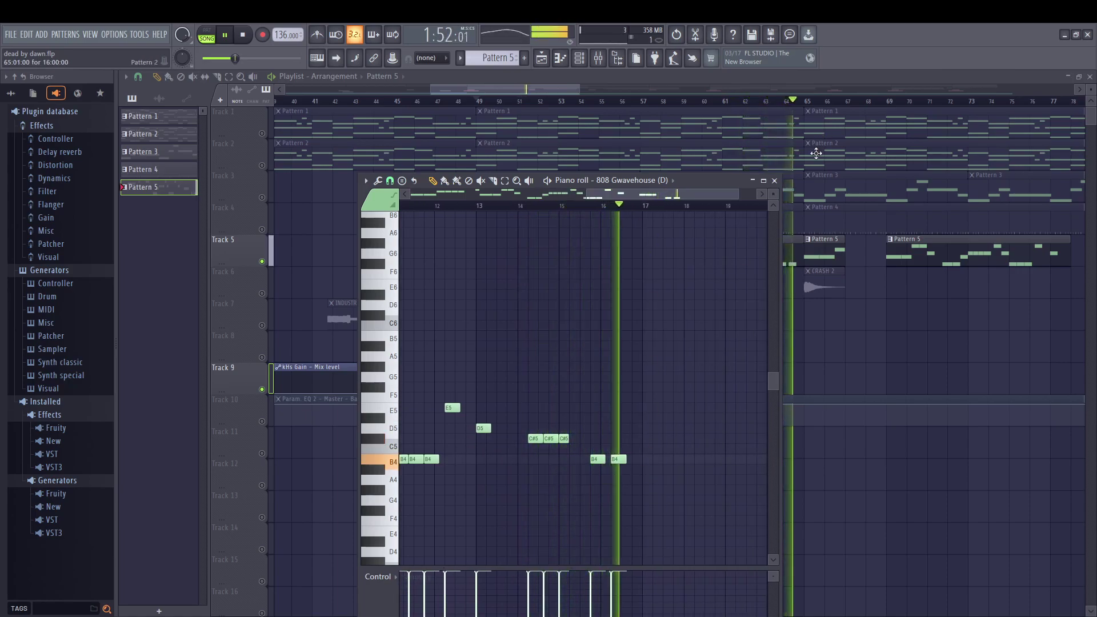
left_click(775, 180)
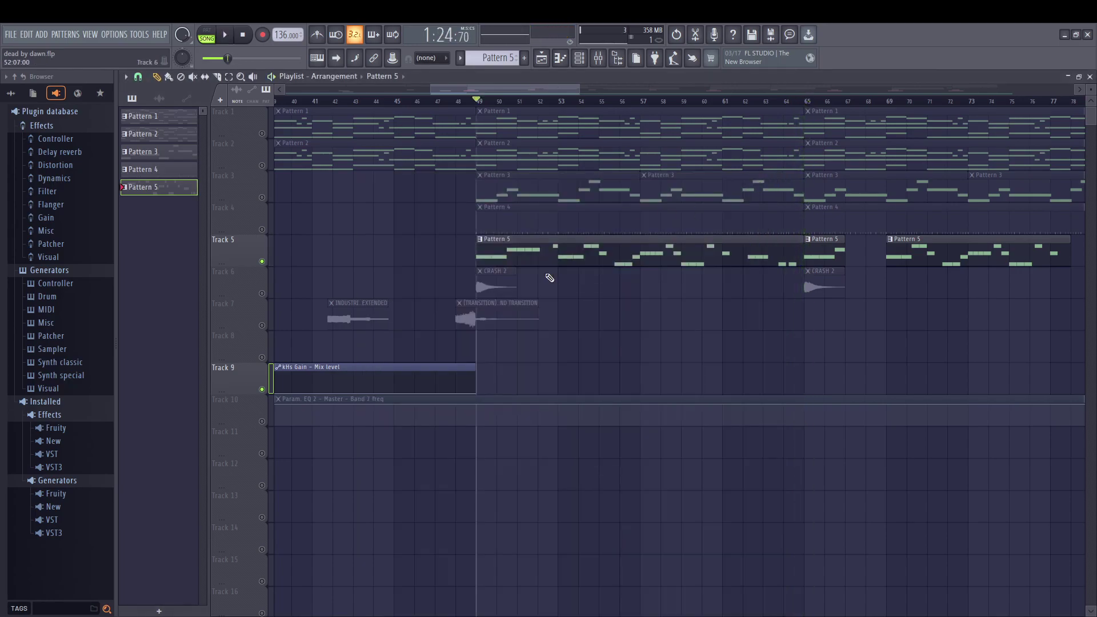
Unmute Track 4 and play the drums together with the Track 5 808 pattern.
left_click(262, 229)
key("space")
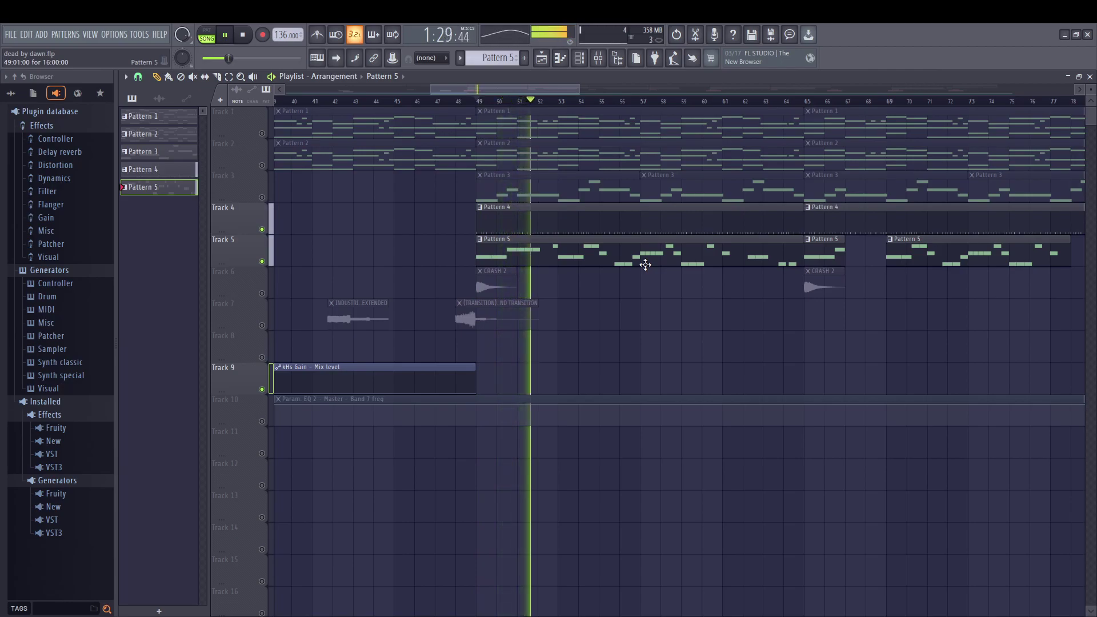
key("space")
Unmute all playlist tracks and play the full arrangement from bar 1 with auto-scrolling on.
left_click_drag(543, 87, 671, 87)
scroll(561, 87, "down", 4)
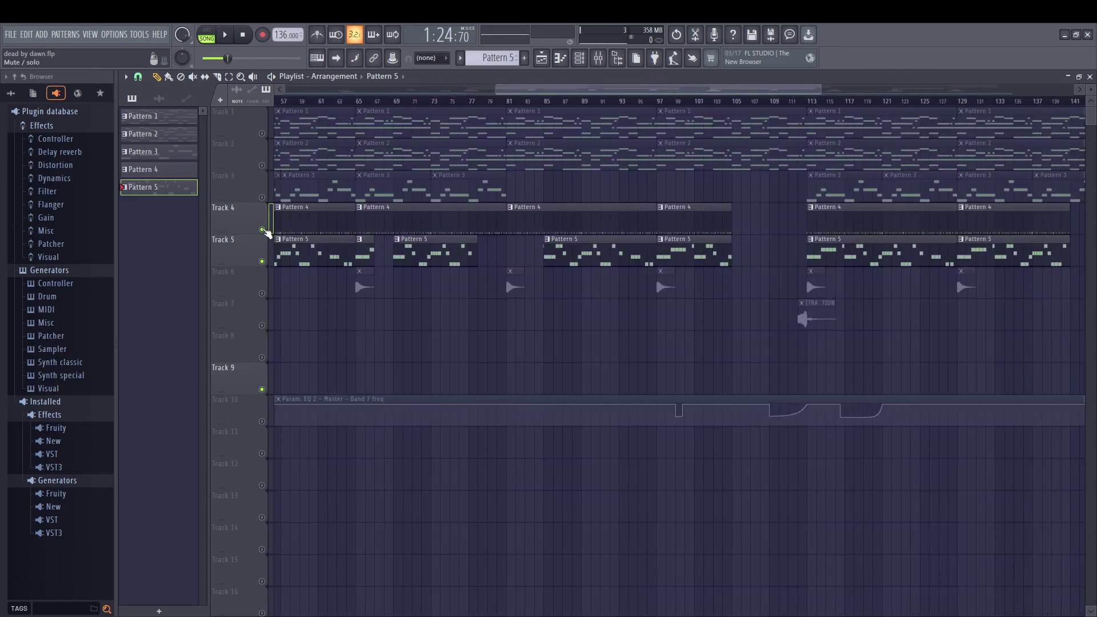
right_click(263, 229)
left_click_drag(547, 91, 264, 103)
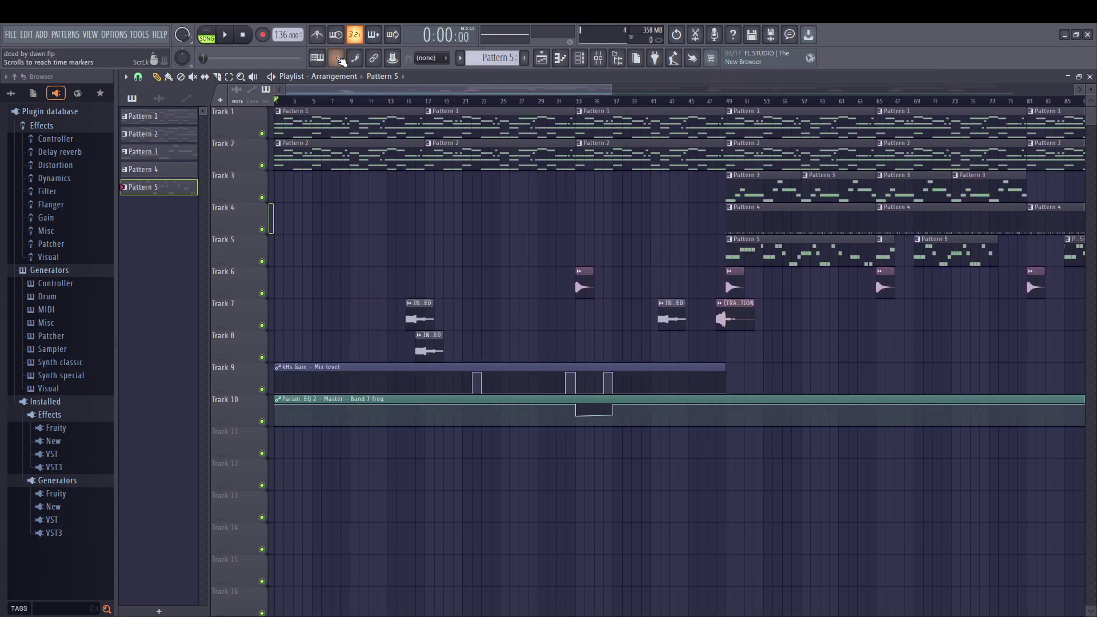
scroll(282, 184, "up", 3)
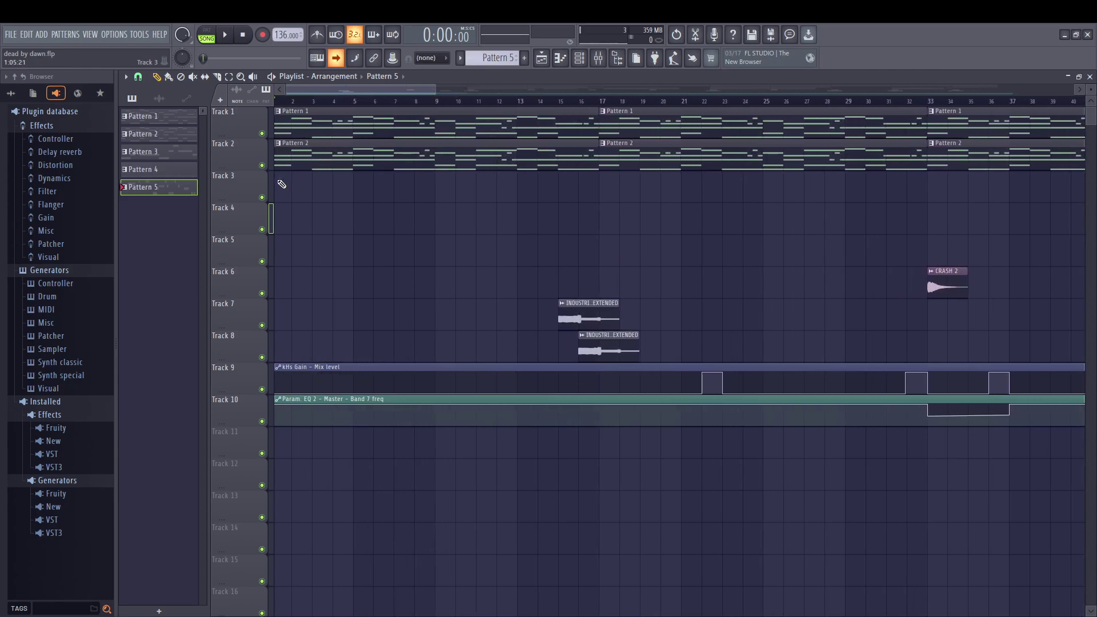
key("space")
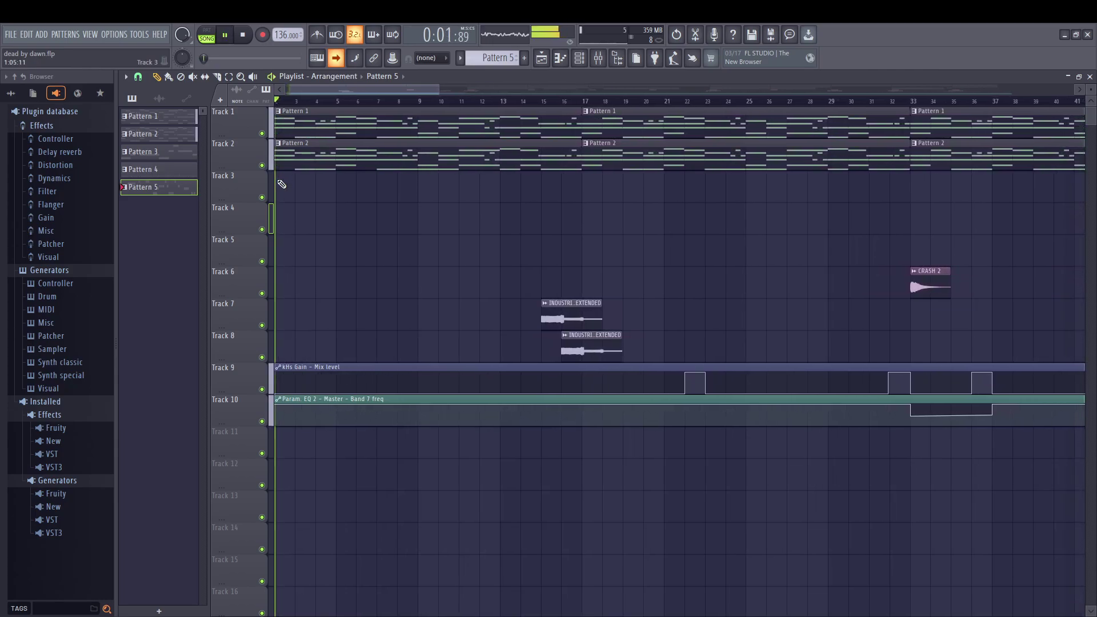